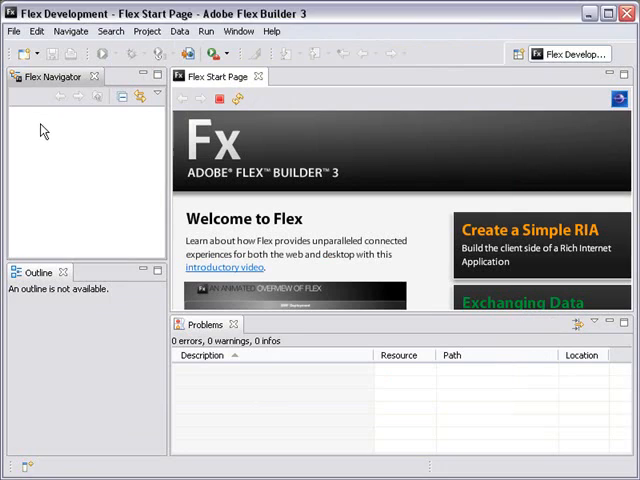
# Create a new Flex project HTMLWindow as a desktop AIR application with default settings.
pyautogui.rightClick(43, 124)
pyautogui.moveTo(112, 218)
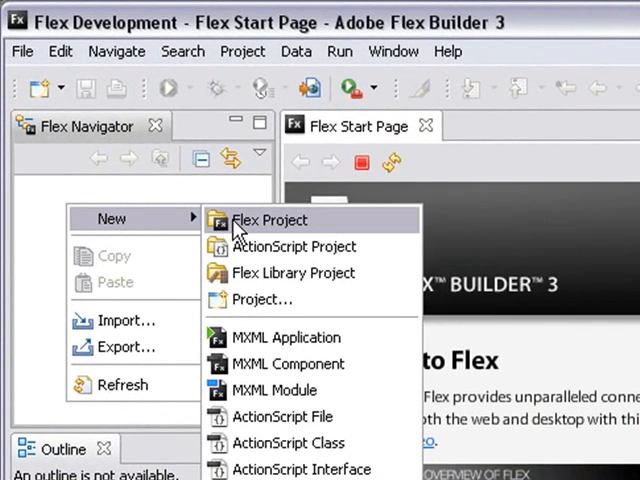
pyautogui.click(238, 222)
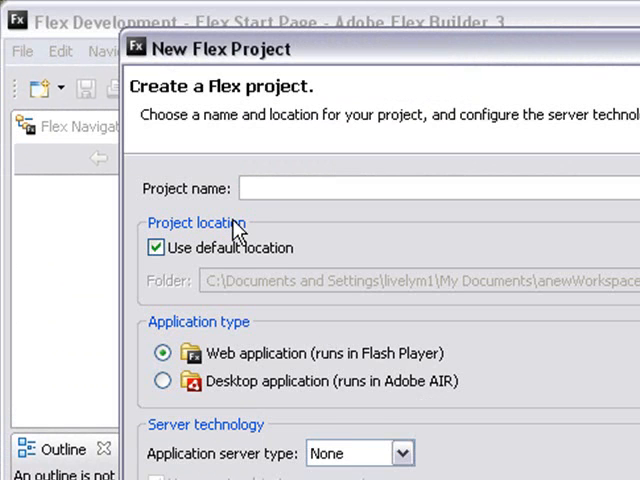
pyautogui.write('HTM')
pyautogui.write('LWindow')
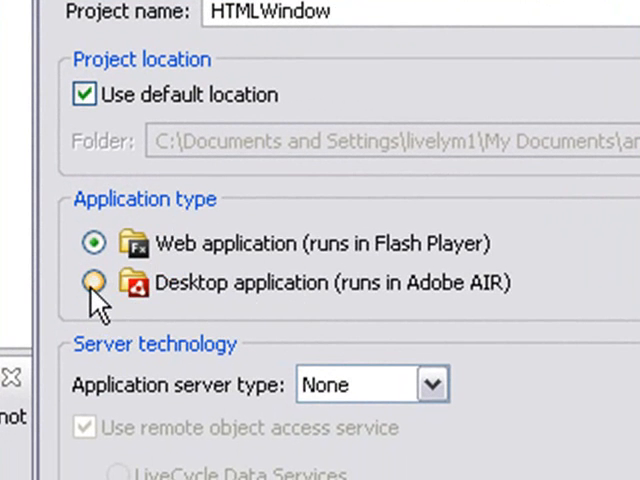
pyautogui.click(91, 284)
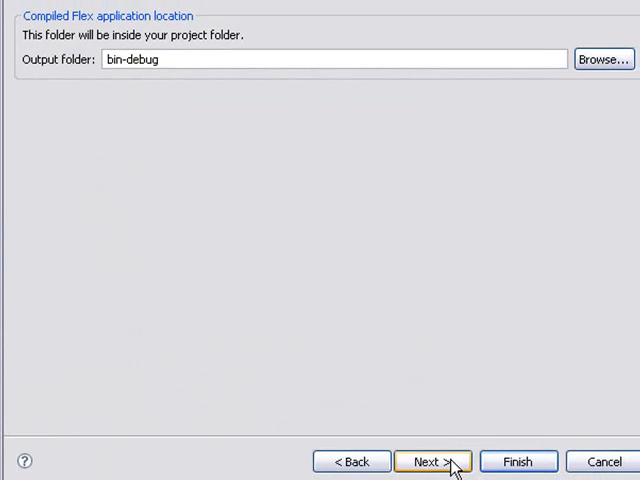
pyautogui.click(449, 461)
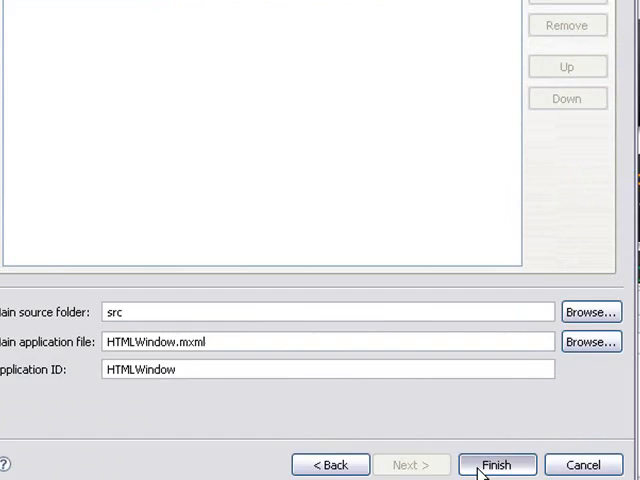
pyautogui.click(482, 466)
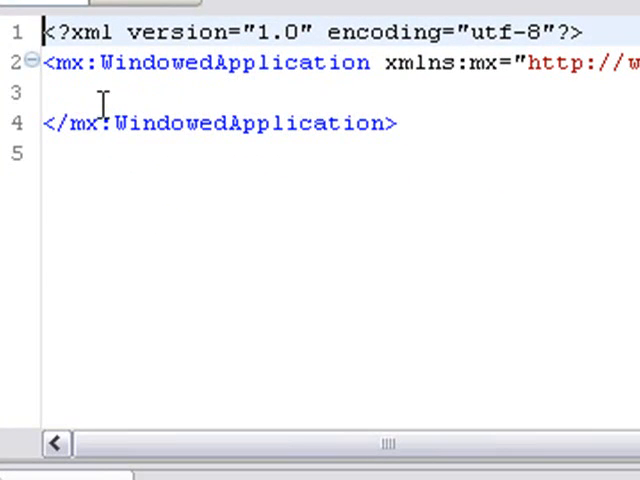
# Add blank lines inside the WindowedApplication tags and position on the middle one.
pyautogui.click(101, 90)
pyautogui.press('Return')
pyautogui.press('Return')
pyautogui.press('Return')
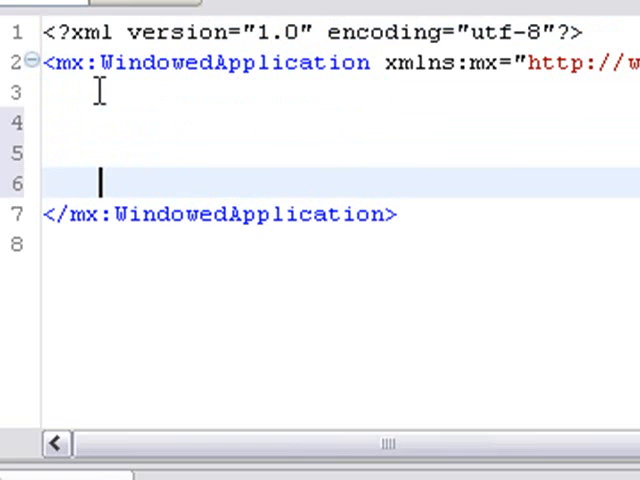
pyautogui.click(106, 94)
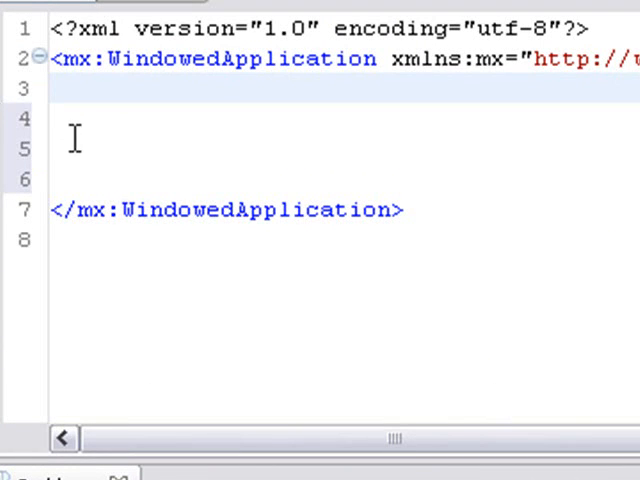
pyautogui.click(74, 143)
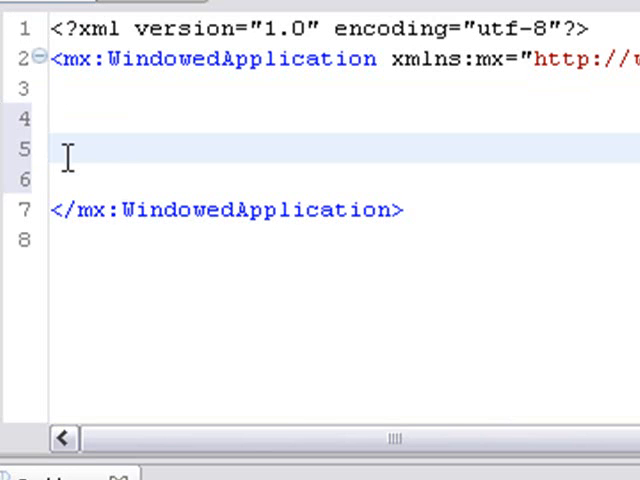
pyautogui.write('<')
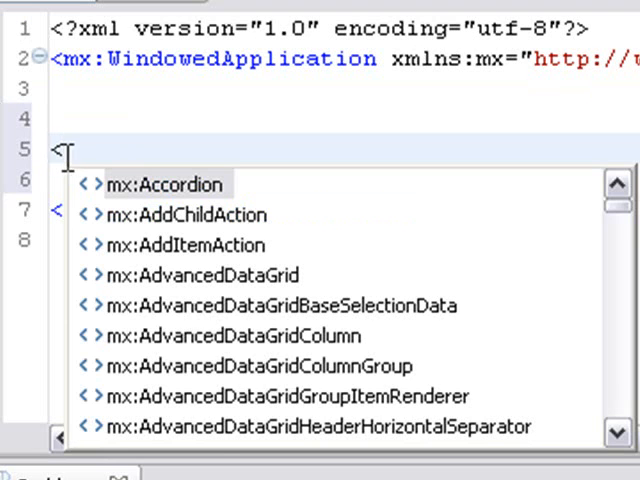
pyautogui.write('mx:H')
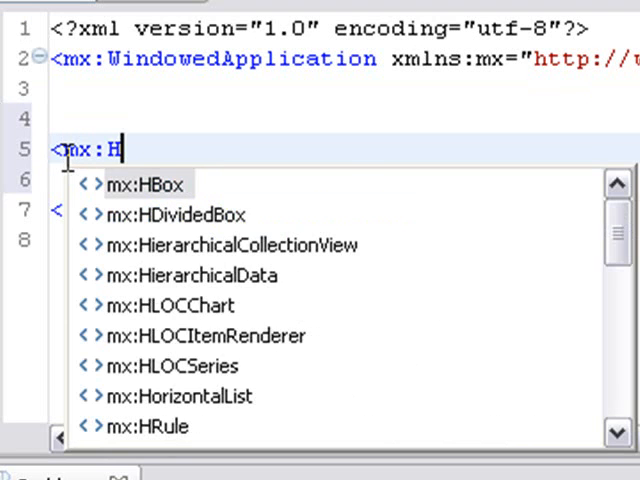
pyautogui.write('t')
# Start an mx:HTML tag with id myBrowser and width 100% from code hints.
pyautogui.press('BackSpace')
pyautogui.write('TM')
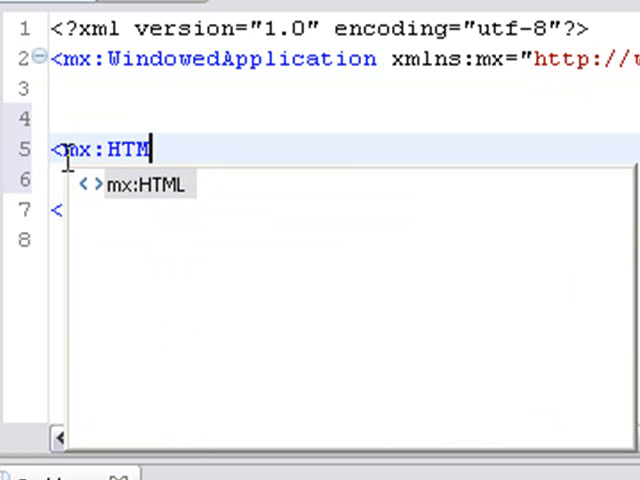
pyautogui.doubleClick(150, 186)
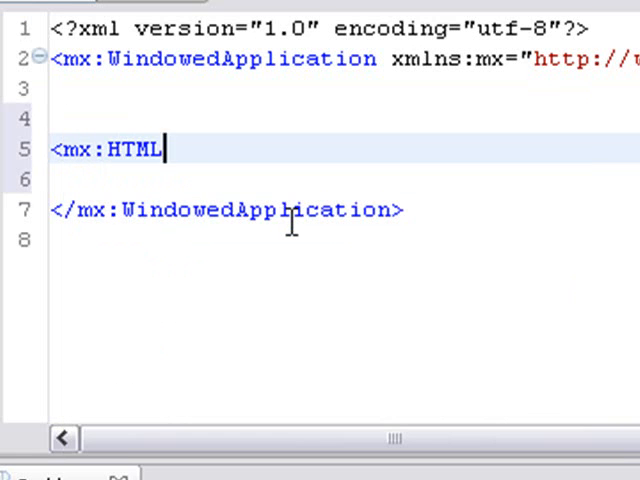
pyautogui.write(' id')
pyautogui.press('Return')
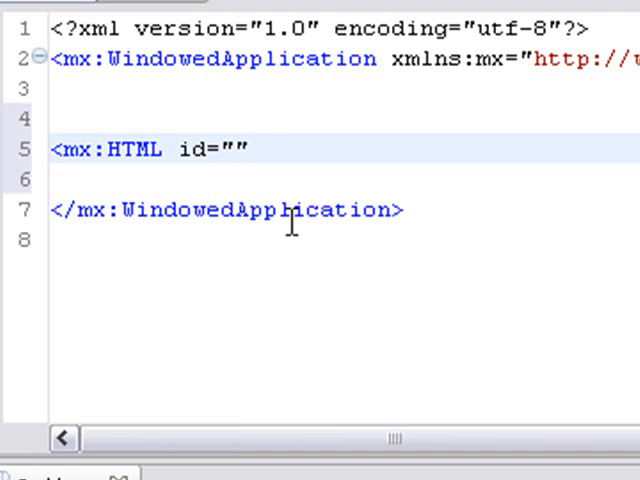
pyautogui.write('myBro')
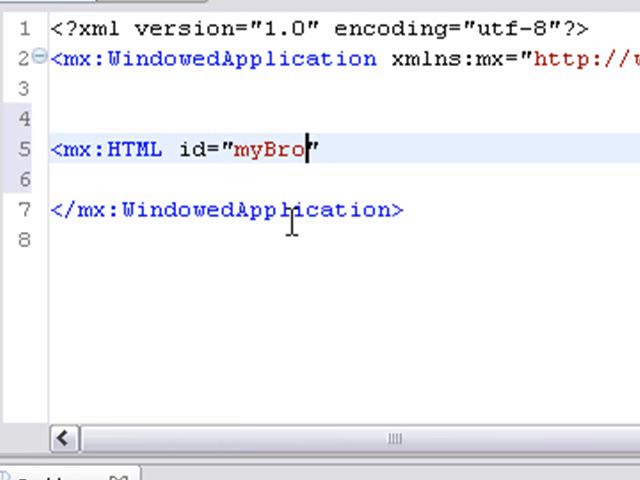
pyautogui.write('wser"')
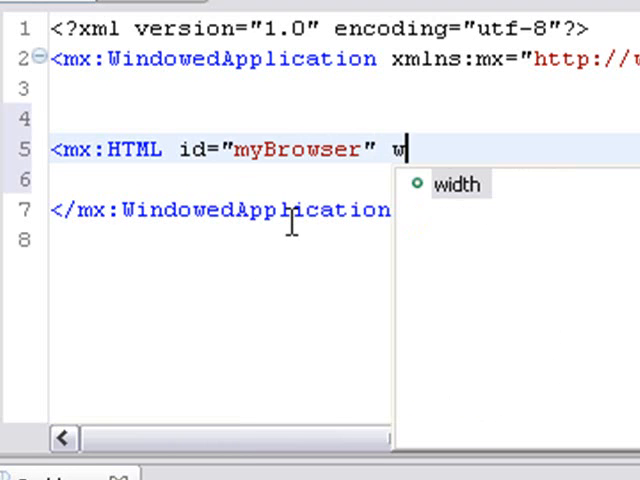
pyautogui.doubleClick(457, 184)
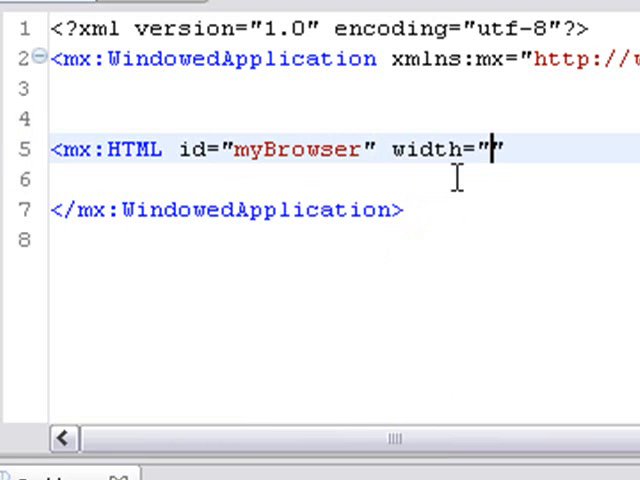
pyautogui.write('1')
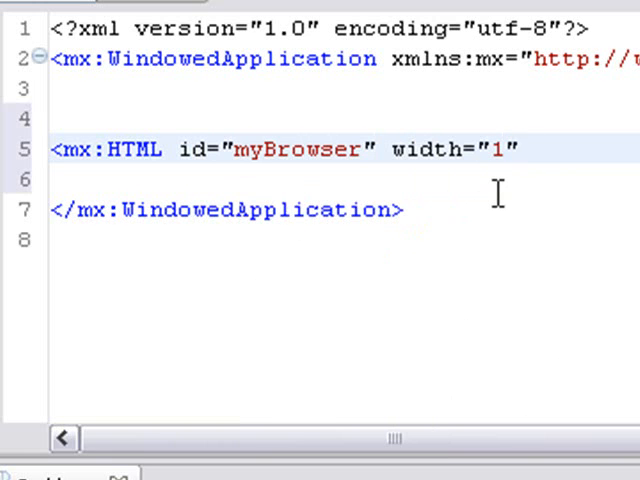
pyautogui.write('00')
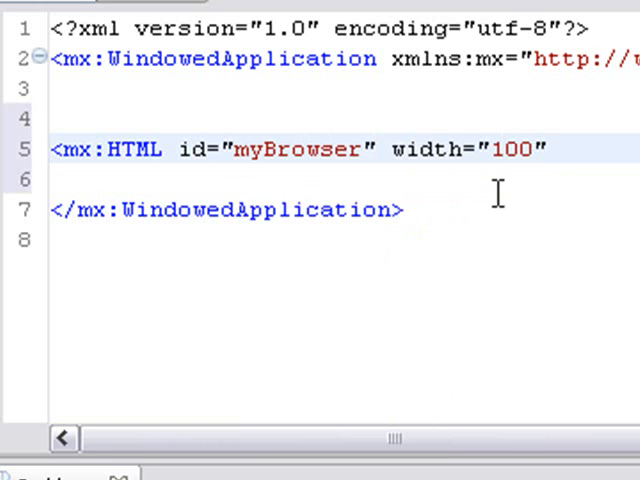
pyautogui.write('%')
pyautogui.press('Right')
pyautogui.write('H')
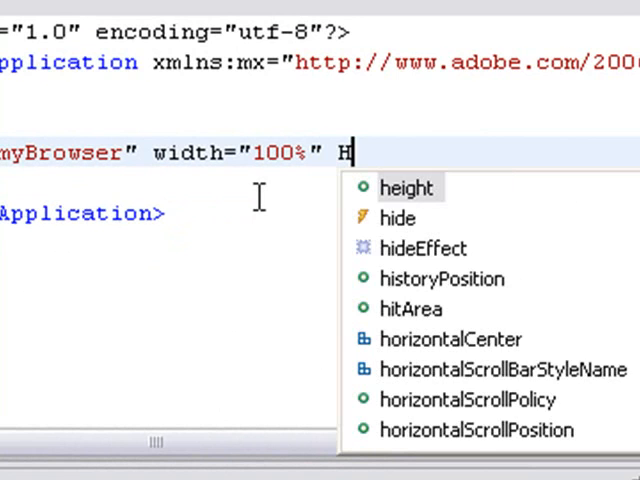
# Add height 100% and a location attribute to the myBrowser component.
pyautogui.press('BackSpace')
pyautogui.write('h')
pyautogui.write('e')
pyautogui.doubleClick(414, 190)
pyautogui.write('100%')
pyautogui.press('Right')
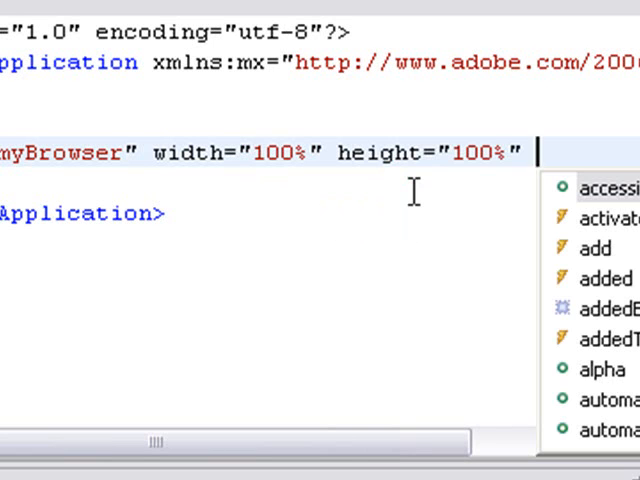
pyautogui.write('l')
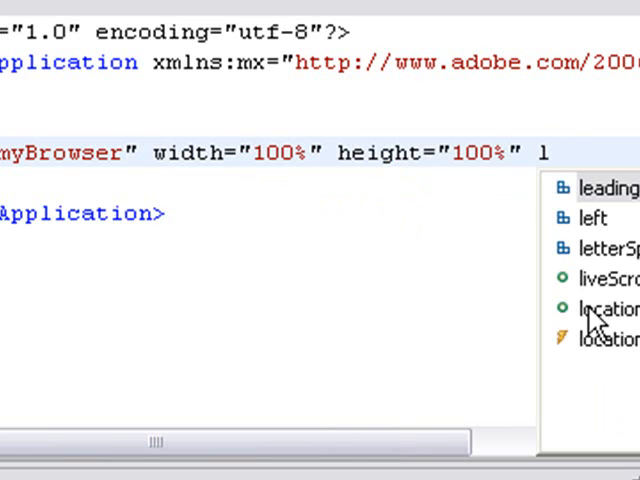
pyautogui.doubleClick(590, 309)
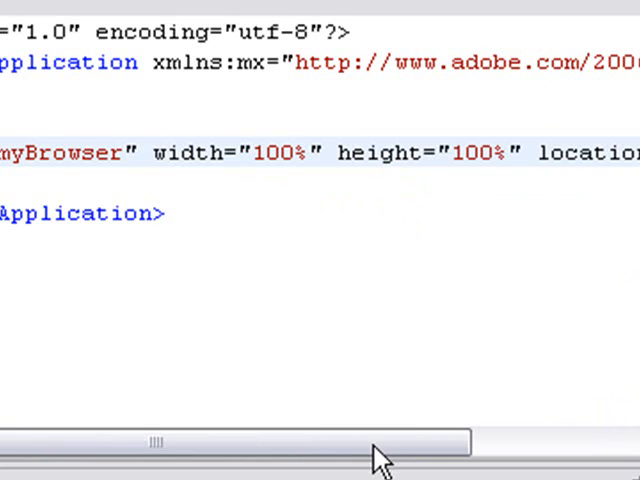
pyautogui.moveTo(379, 457); pyautogui.dragTo(545, 457)
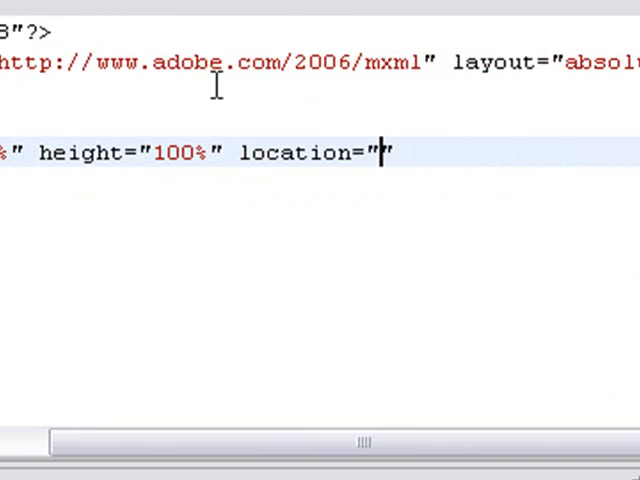
pyautogui.click(236, 128)
pyautogui.click(538, 151)
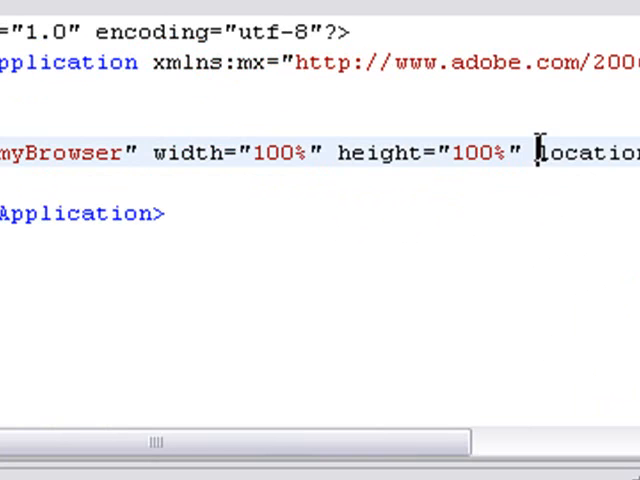
pyautogui.press('Return')
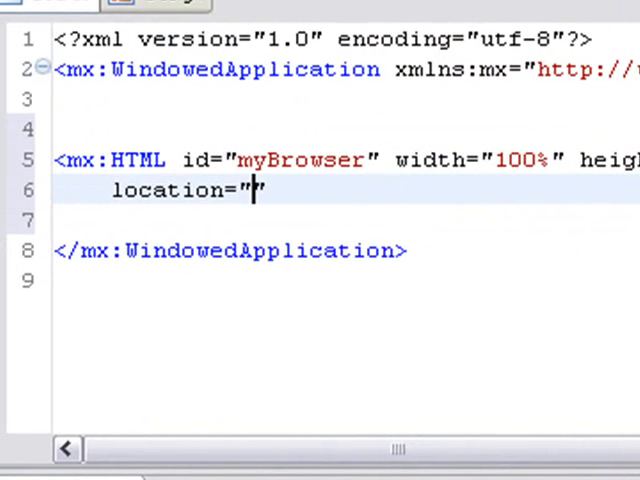
pyautogui.write('http')
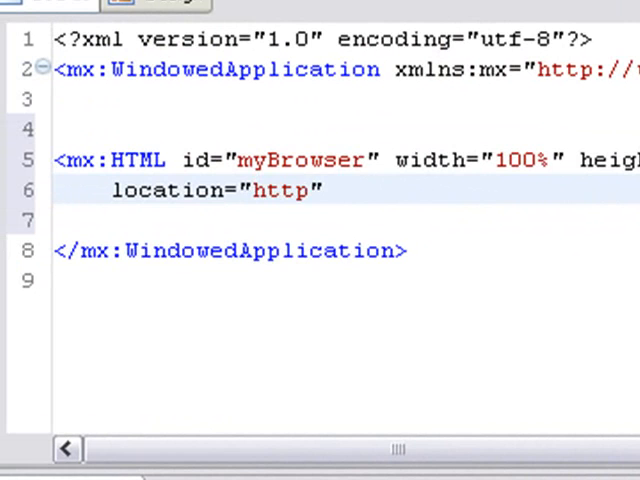
pyautogui.write('://')
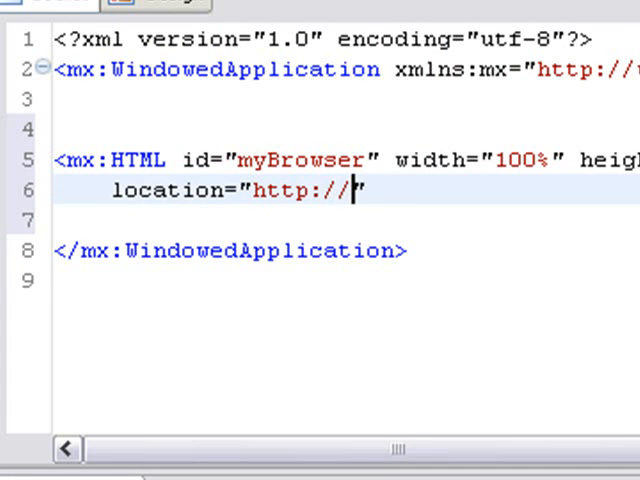
pyautogui.write('www.d')
pyautogui.press('BackSpace')
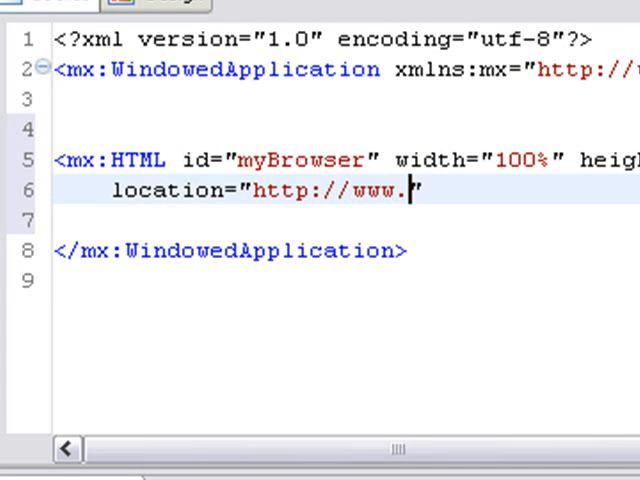
pyautogui.write('nku.edu')
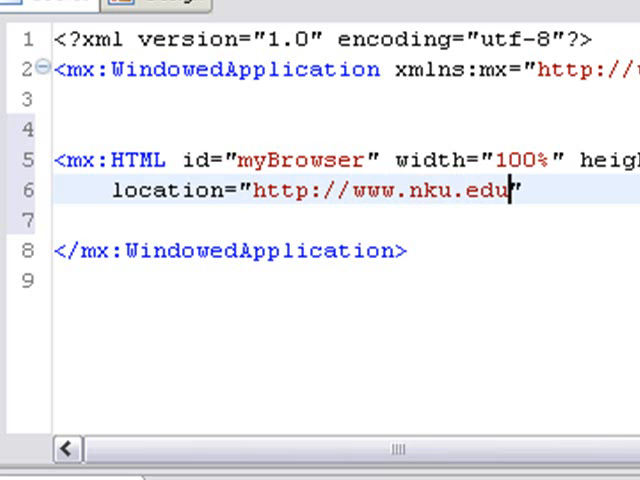
pyautogui.press('Right')
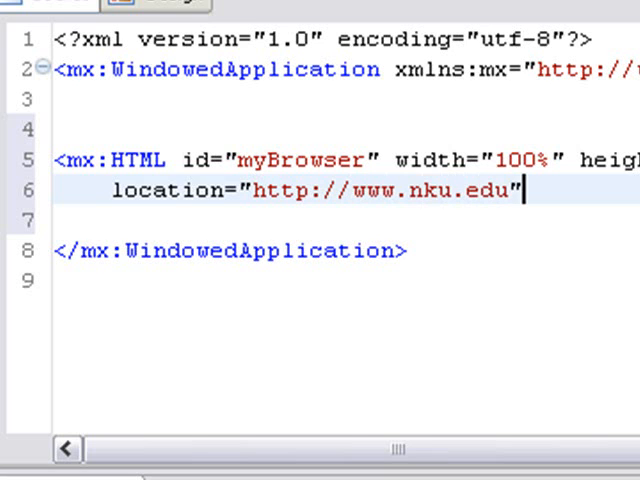
pyautogui.write('/>')
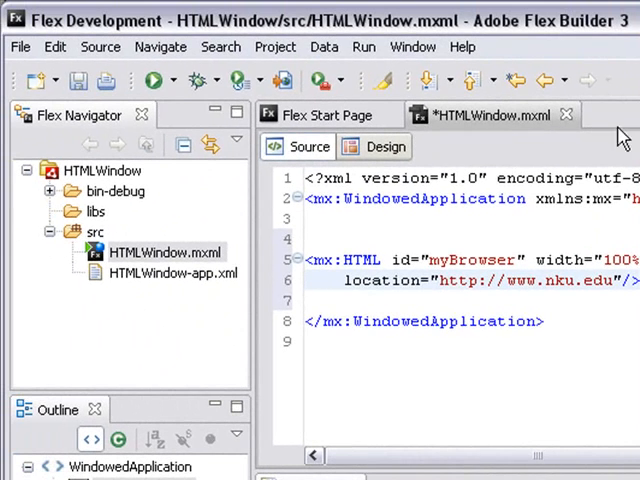
# Run the HTMLWindow application, saving the edited file first.
pyautogui.click(160, 76)
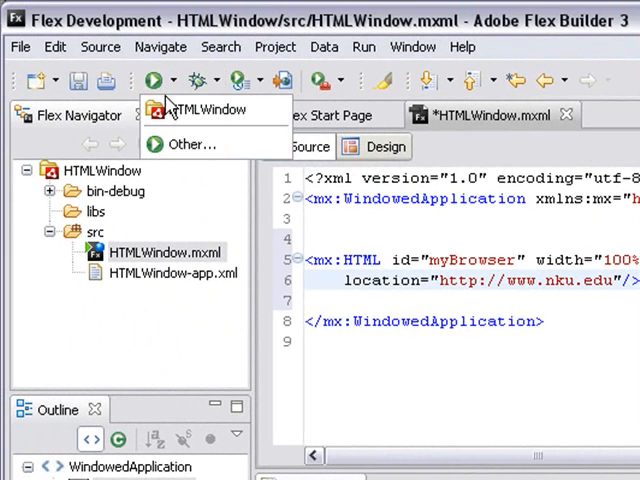
pyautogui.click(169, 112)
pyautogui.click(155, 82)
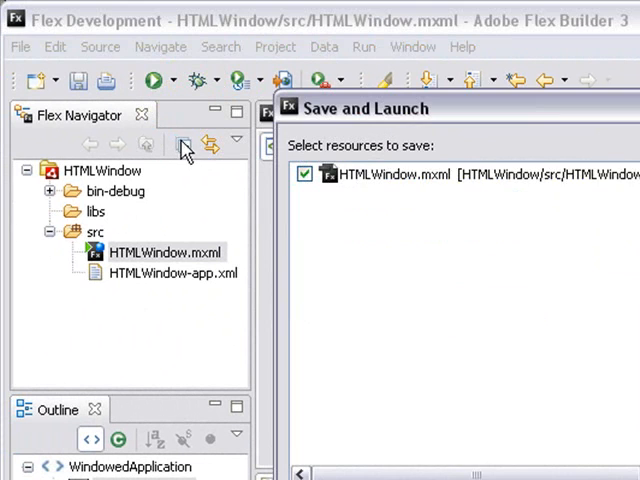
pyautogui.press('Return')
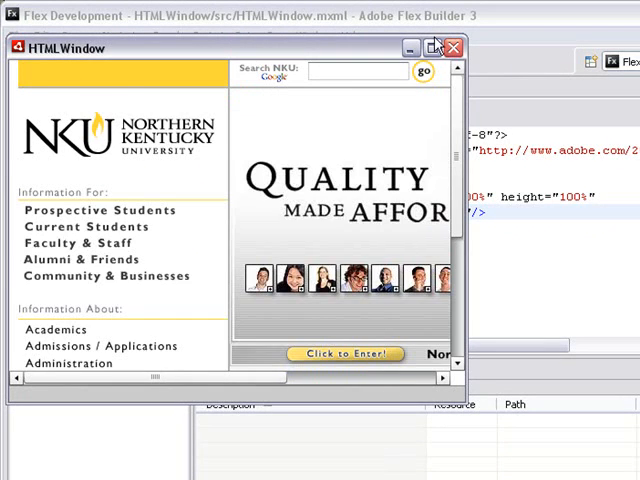
# Maximize and move the app window showing the NKU site, then close it.
pyautogui.click(432, 47)
pyautogui.moveTo(362, 52); pyautogui.dragTo(535, 102)
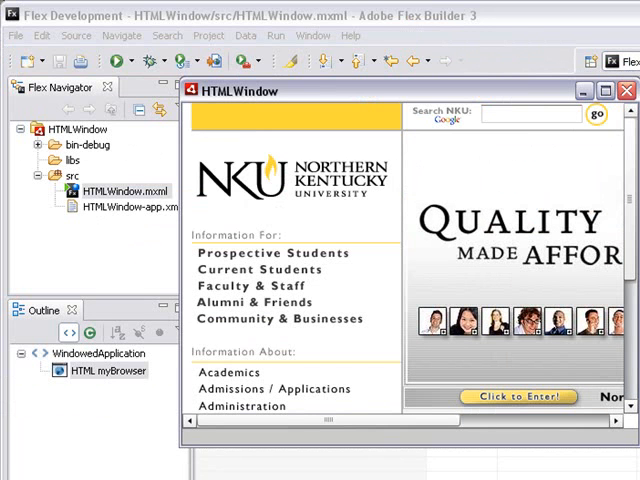
pyautogui.click(627, 91)
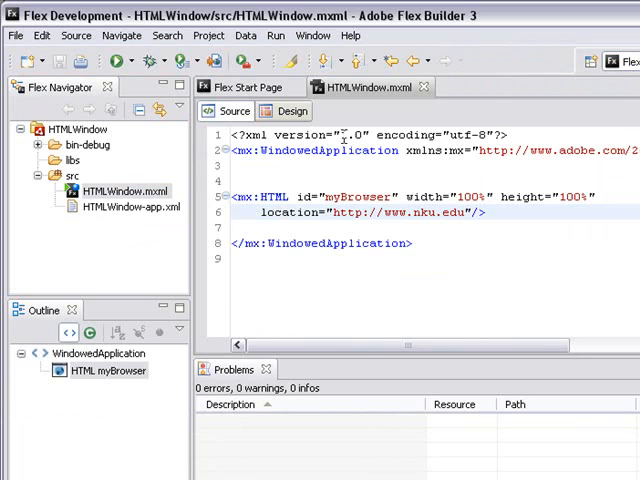
pyautogui.click(298, 150)
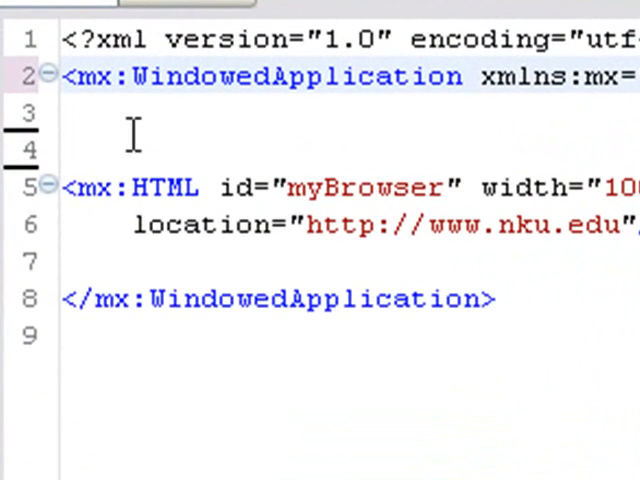
pyautogui.hscroll(5, 350, 200)
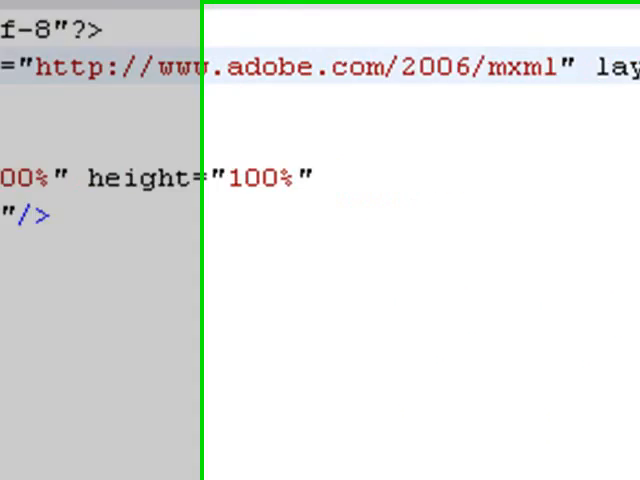
pyautogui.write('al')
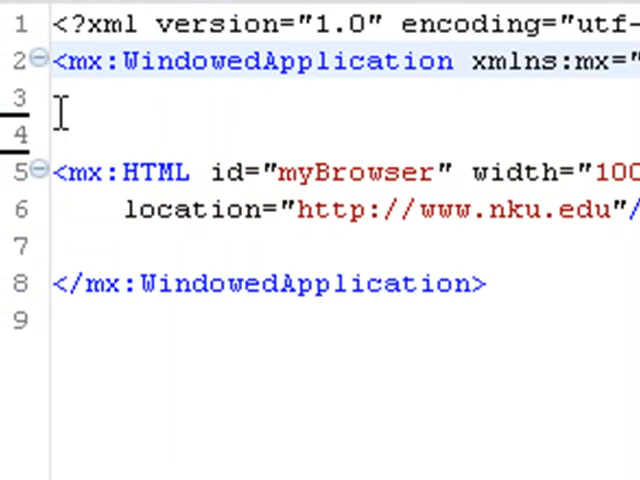
# Insert an mx:HBox container with blank lines inside, above the HTML component.
pyautogui.click(60, 111)
pyautogui.press('Return')
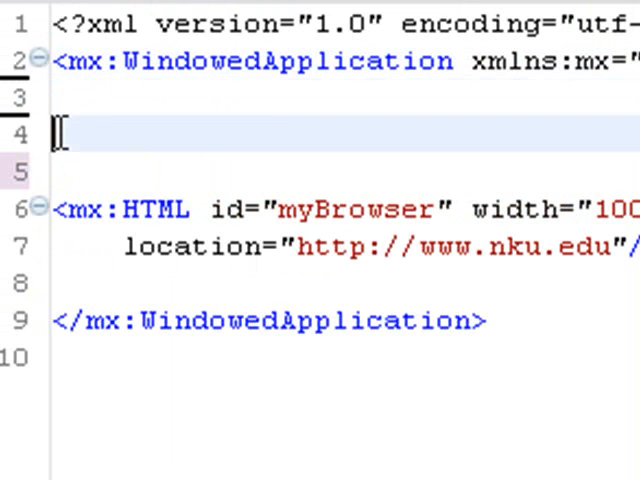
pyautogui.write('<mx:')
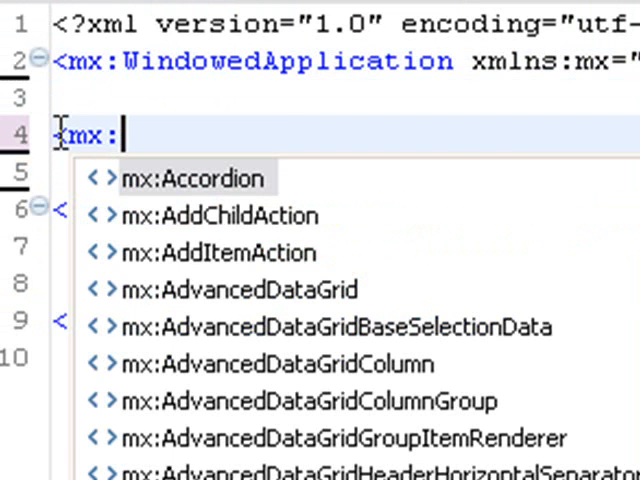
pyautogui.write('H')
pyautogui.press('Return')
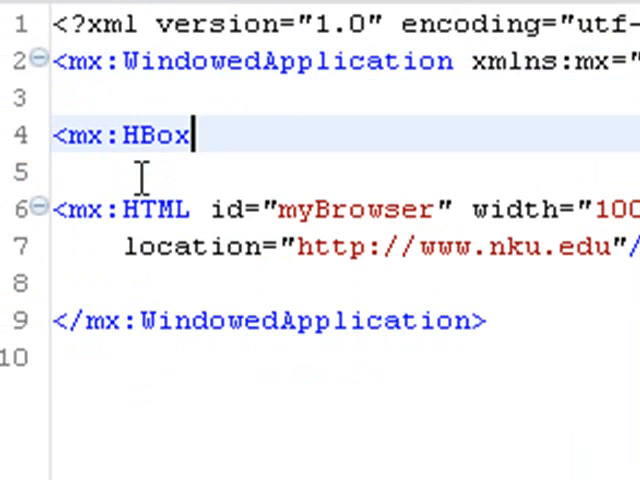
pyautogui.write('>')
pyautogui.press('Return')
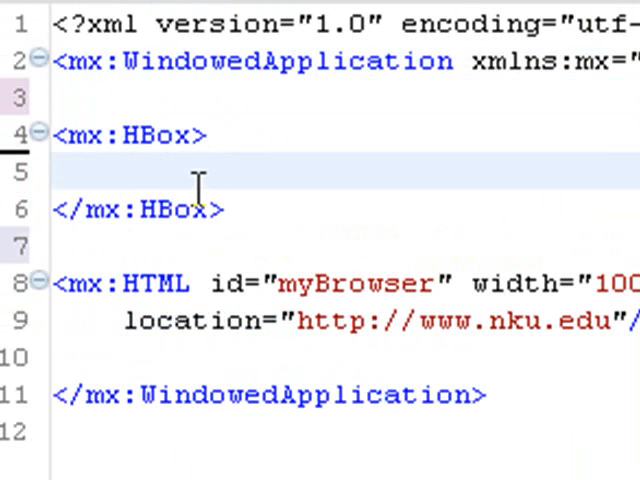
pyautogui.press('Return')
pyautogui.press('Return')
pyautogui.press('Return')
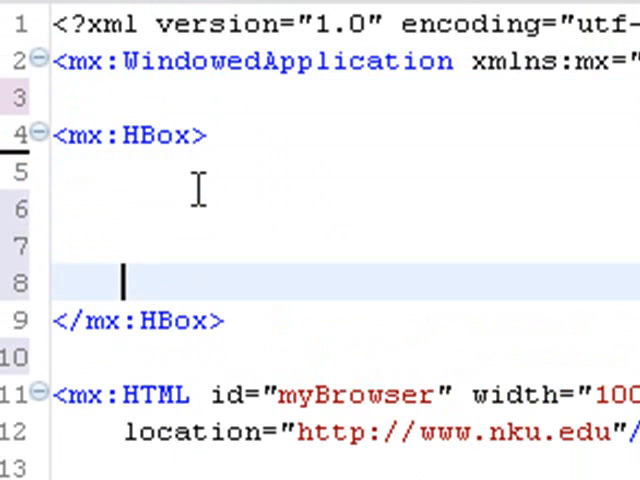
pyautogui.click(125, 172)
# Paste the myURL label, myText input and Go There button tags into the HBox.
pyautogui.rightClick(126, 176)
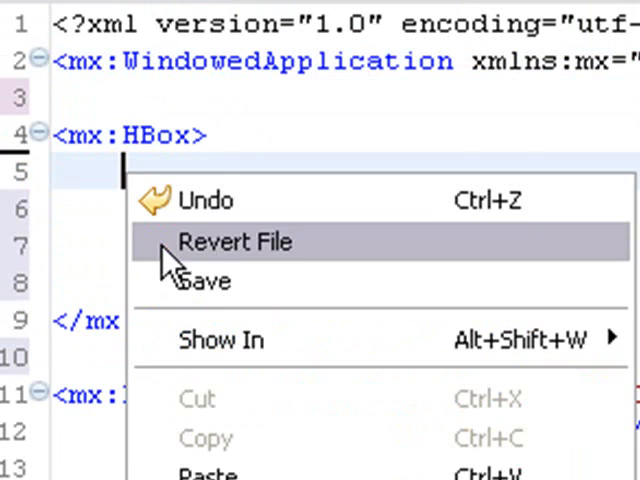
pyautogui.click(210, 474)
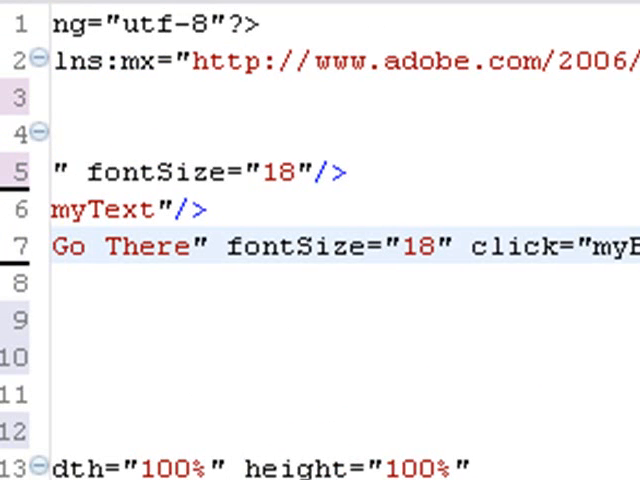
pyautogui.hscroll(-3, 320, 240)
pyautogui.hscroll(-2, 320, 240)
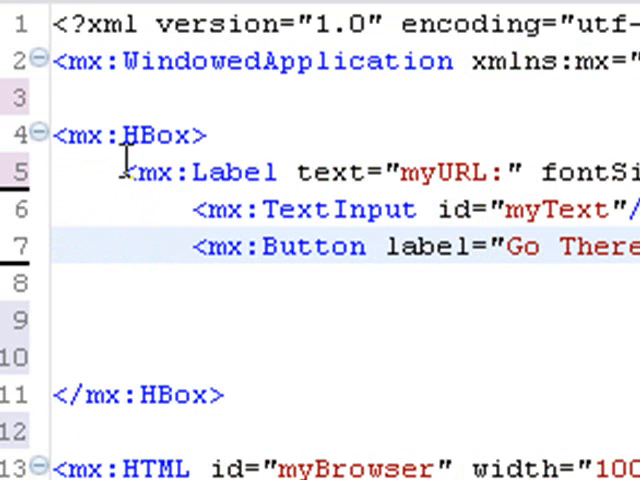
pyautogui.click(183, 209)
pyautogui.press('BackSpace')
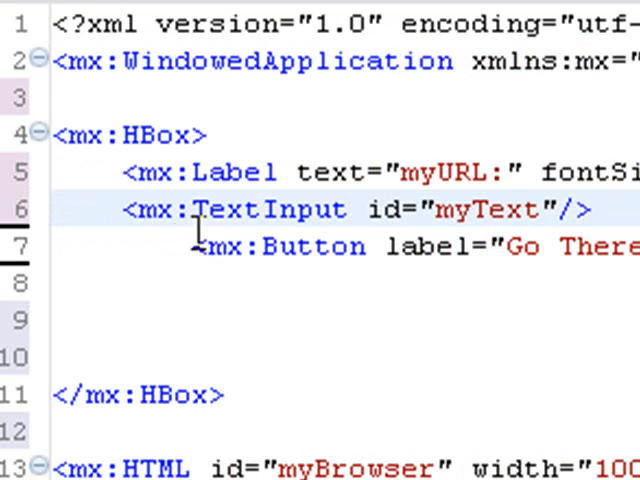
# Fix the Button line's indentation and delete the extra blank lines before the HBox close.
pyautogui.click(193, 246)
pyautogui.press('BackSpace')
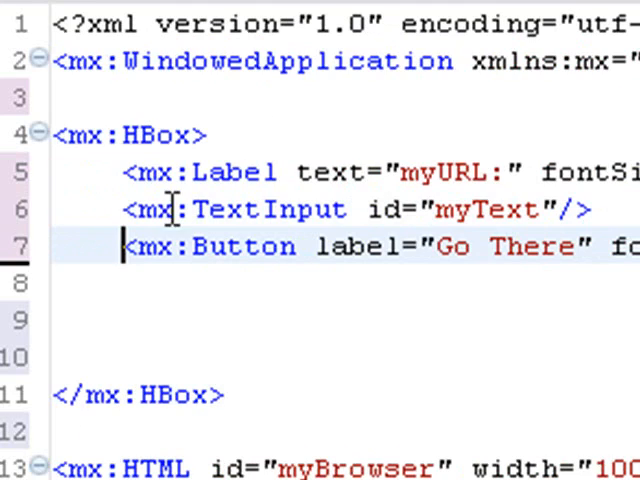
pyautogui.click(103, 357)
pyautogui.press('BackSpace')
pyautogui.press('BackSpace')
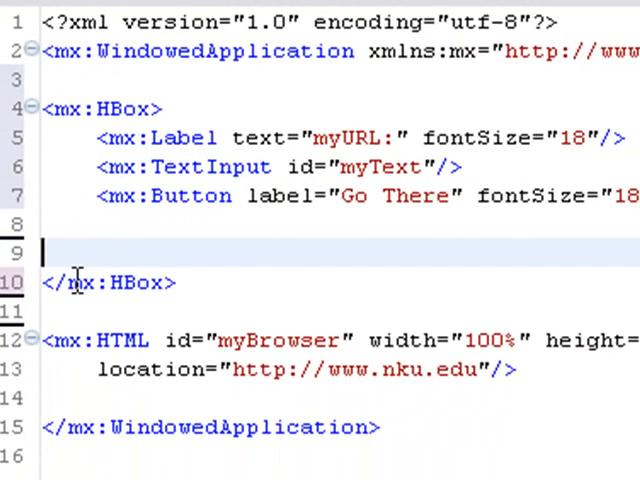
pyautogui.press('BackSpace')
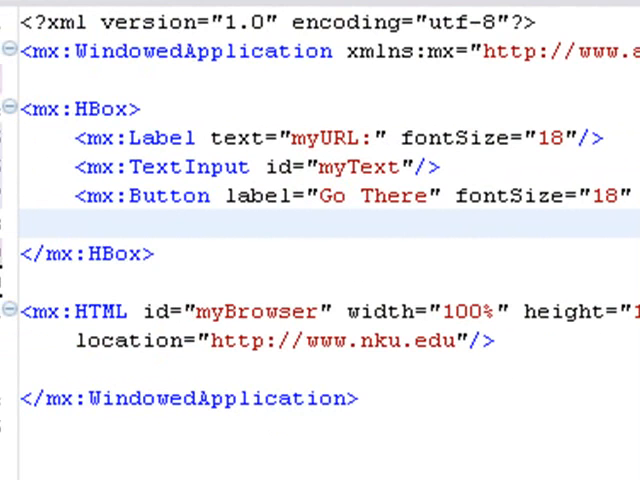
pyautogui.hscroll(5, 320, 240)
pyautogui.hscroll(3, 320, 240)
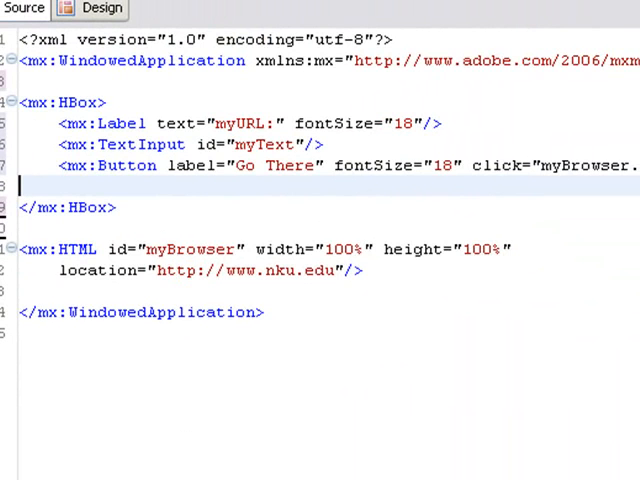
pyautogui.hotkey('ctrl', 'F11')
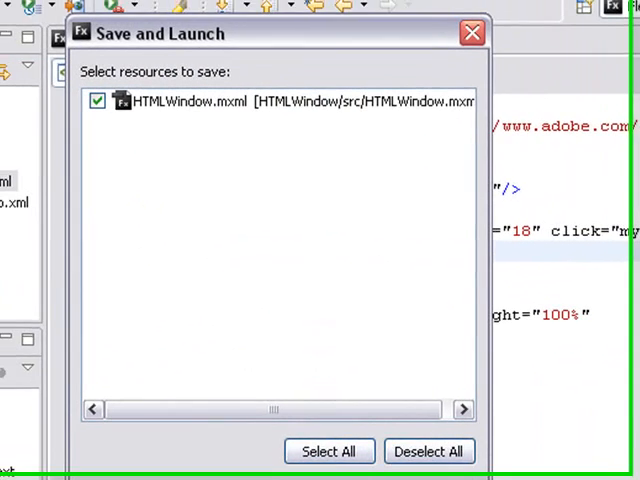
pyautogui.press('Return')
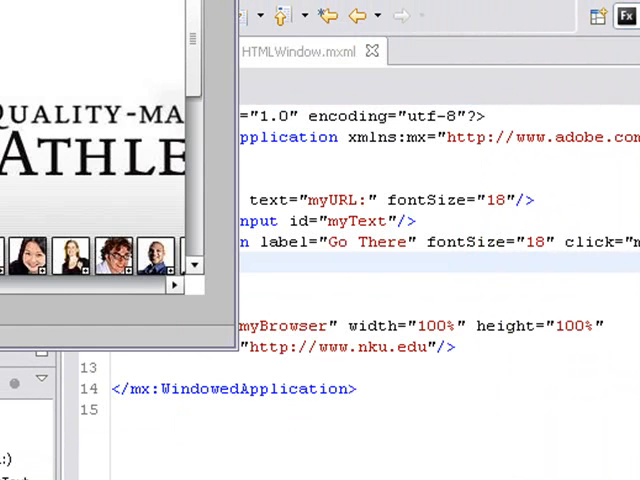
pyautogui.moveTo(56, 0); pyautogui.dragTo(364, 89)
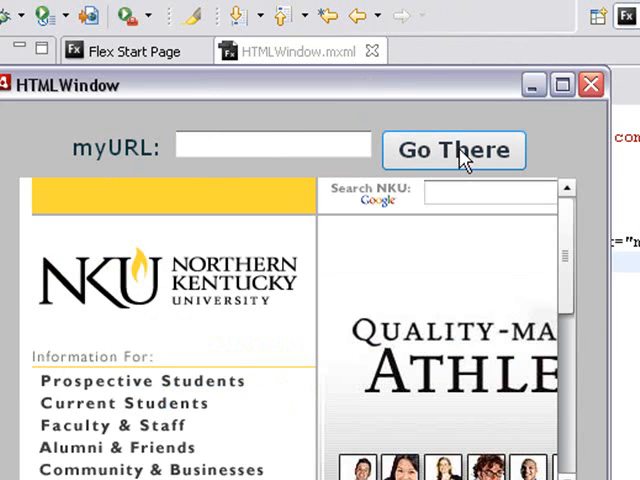
pyautogui.click(253, 146)
pyautogui.write('http:')
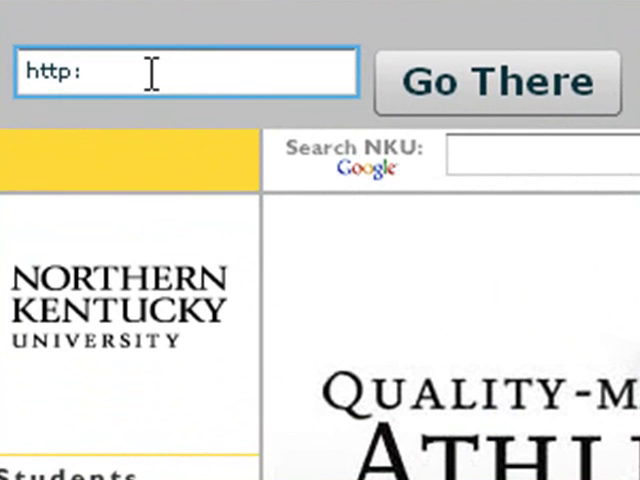
pyautogui.write('//')
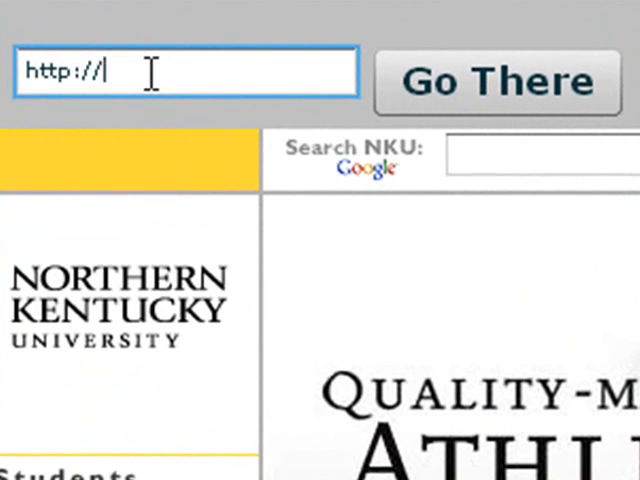
pyautogui.write('www.goog')
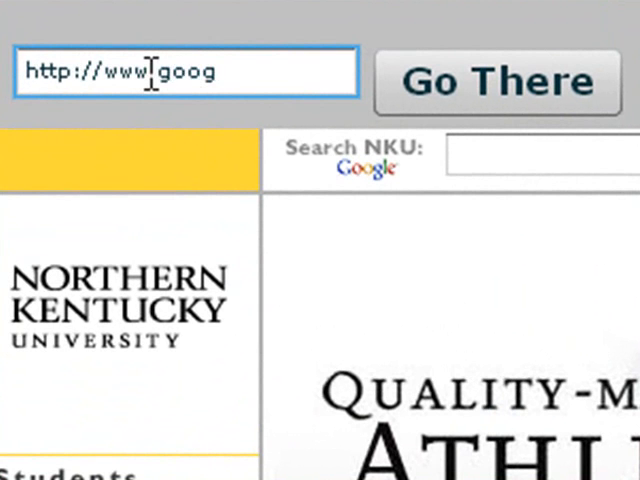
pyautogui.write('le.com')
pyautogui.click(443, 86)
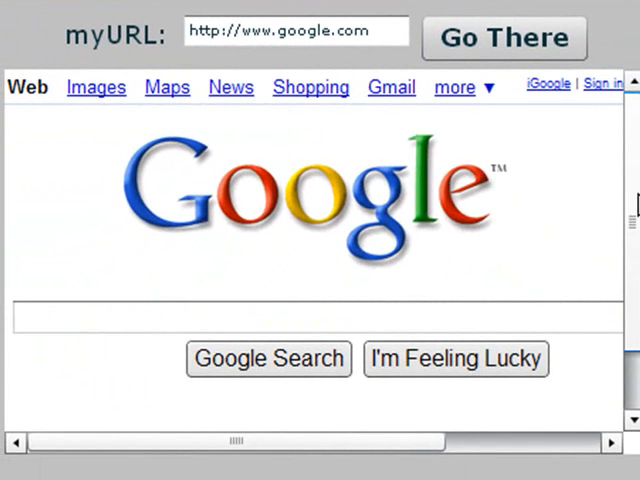
pyautogui.scroll(-2, 634, 200)
pyautogui.scroll(2, 634, 210)
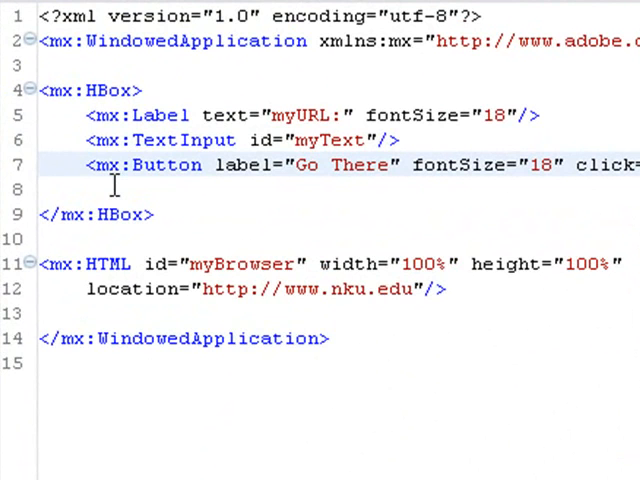
# Paste Forward and Back buttons calling myBrowser.historyForward() and historyBack() after Go There.
pyautogui.click(114, 186)
pyautogui.press('Return')
pyautogui.press('Return')
pyautogui.press('Return')
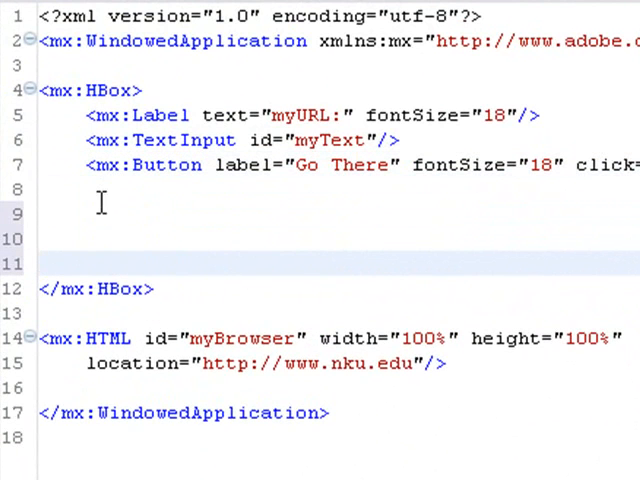
pyautogui.click(101, 203)
pyautogui.rightClick(101, 203)
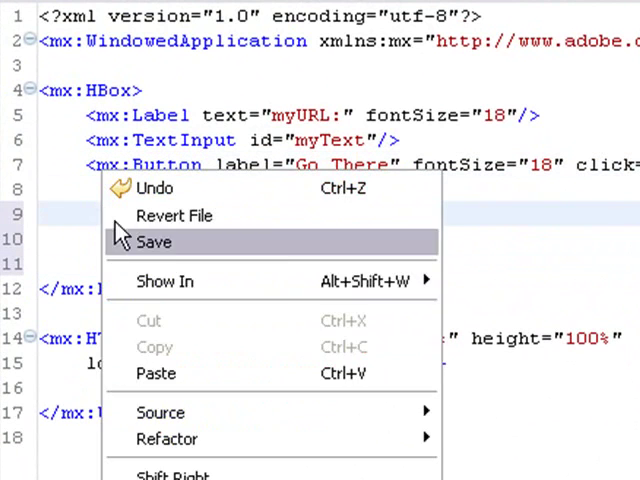
pyautogui.click(140, 375)
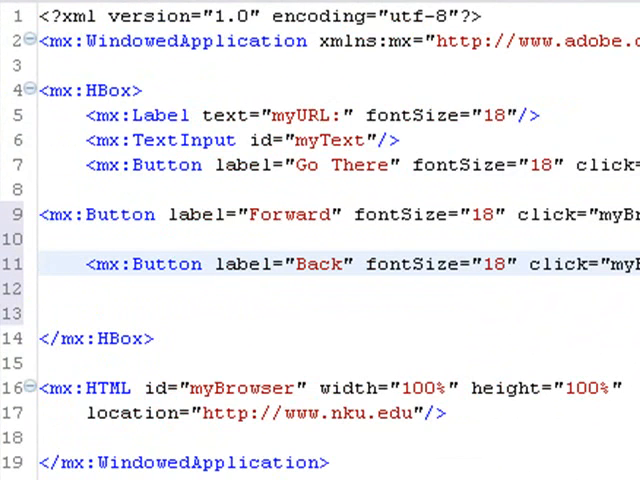
# Review the Forward button line from start to end.
pyautogui.click(39, 214)
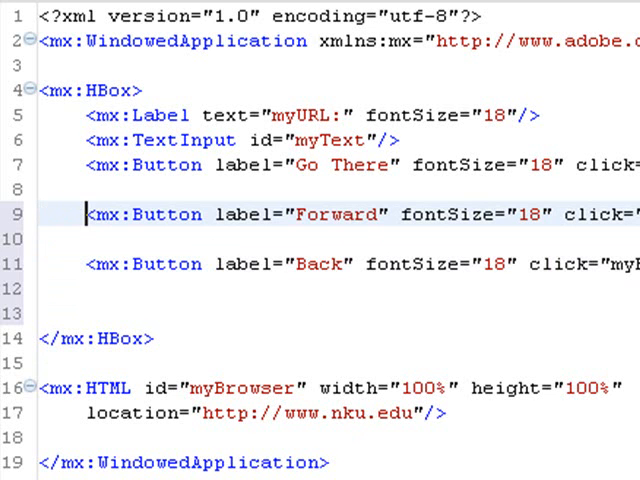
pyautogui.hscroll(5, 340, 240)
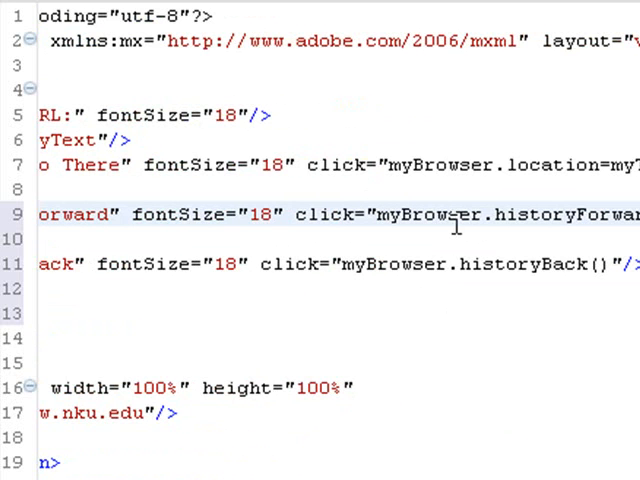
pyautogui.press('Home')
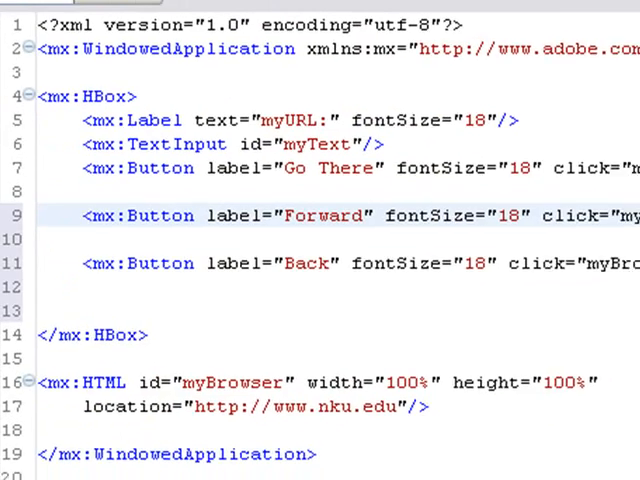
pyautogui.press('End')
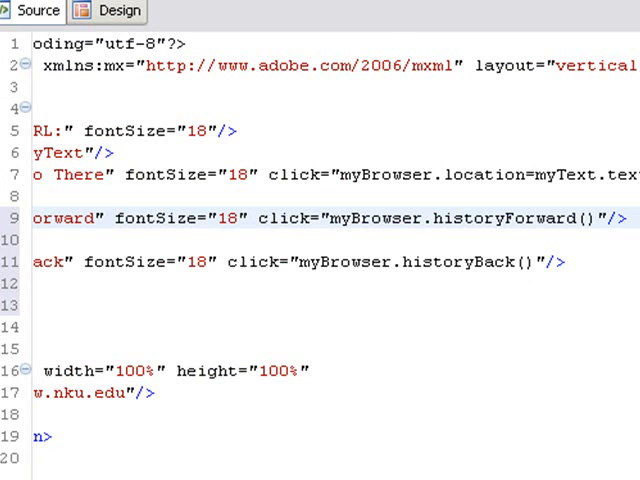
pyautogui.press('Home')
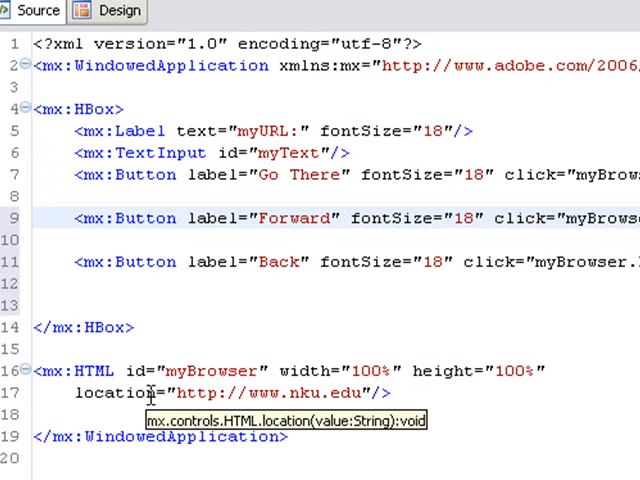
# Run the app, load Google, go Back to NKU and Forward to Google, then close it.
pyautogui.hotkey('ctrl', 'F11')
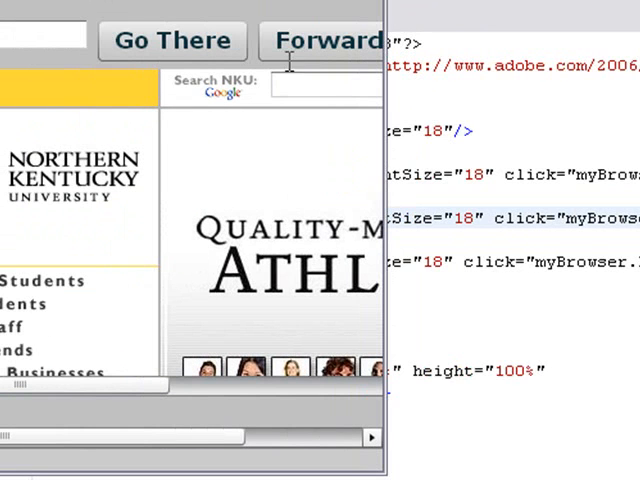
pyautogui.moveTo(383, 181); pyautogui.dragTo(630, 175)
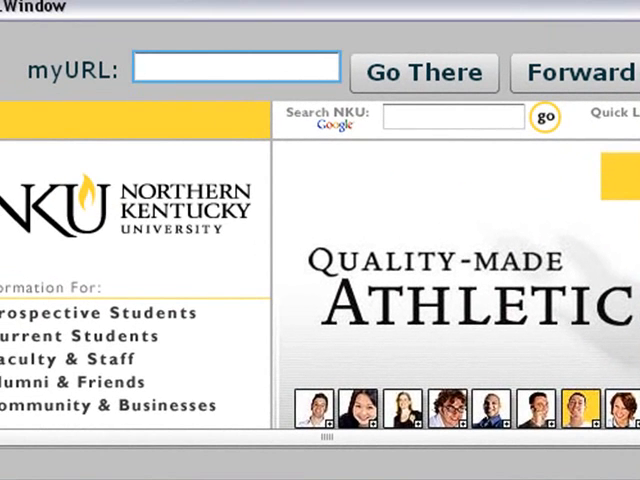
pyautogui.write('http://')
pyautogui.write('www.google')
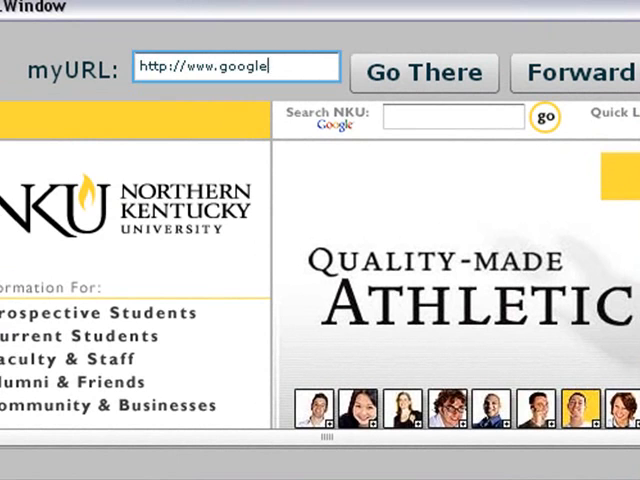
pyautogui.write('.com')
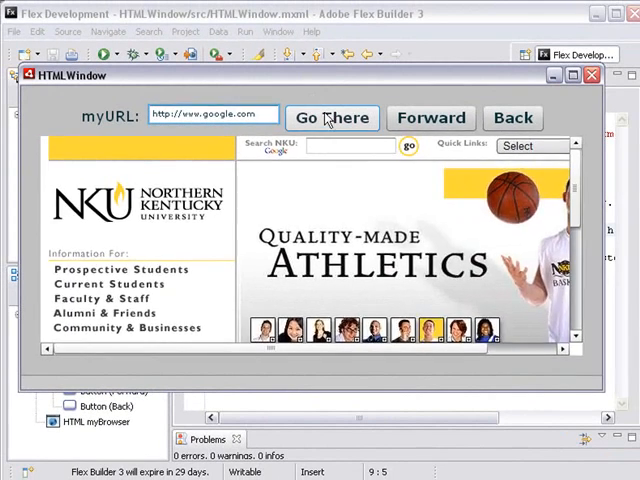
pyautogui.click(328, 118)
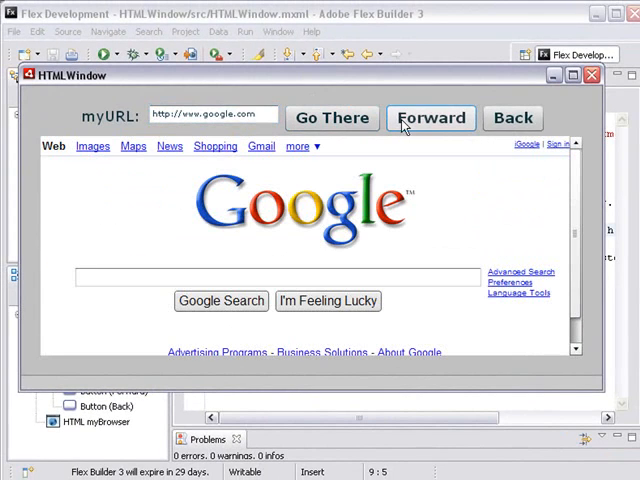
pyautogui.click(503, 119)
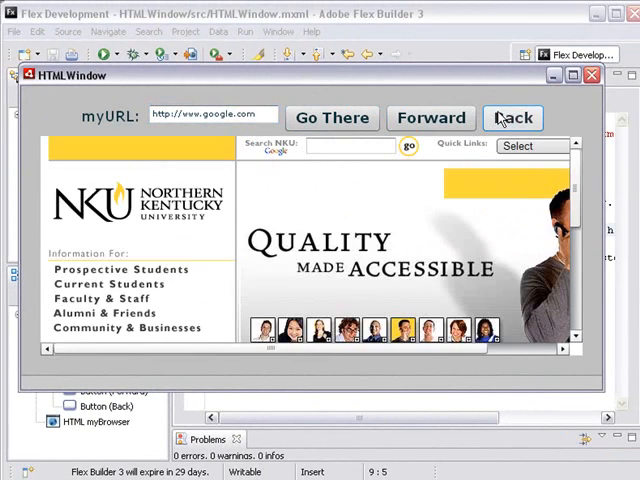
pyautogui.click(416, 120)
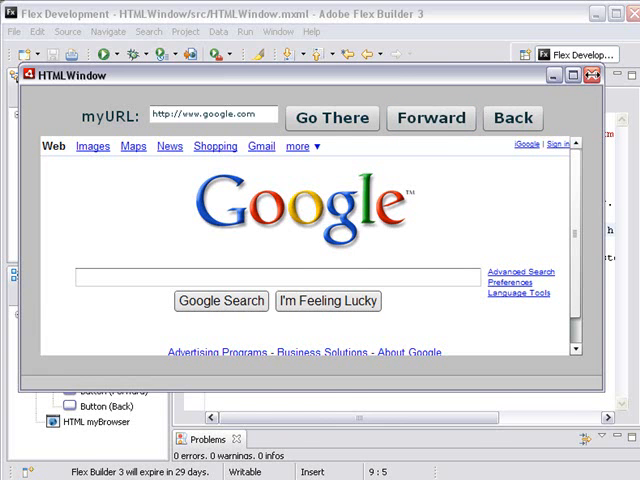
pyautogui.click(594, 80)
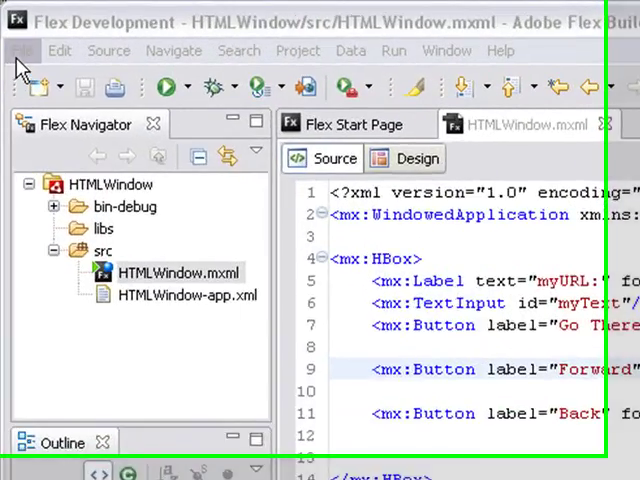
# Start Export Release Build for HTMLWindow and advance to the Digital Signature page.
pyautogui.click(14, 31)
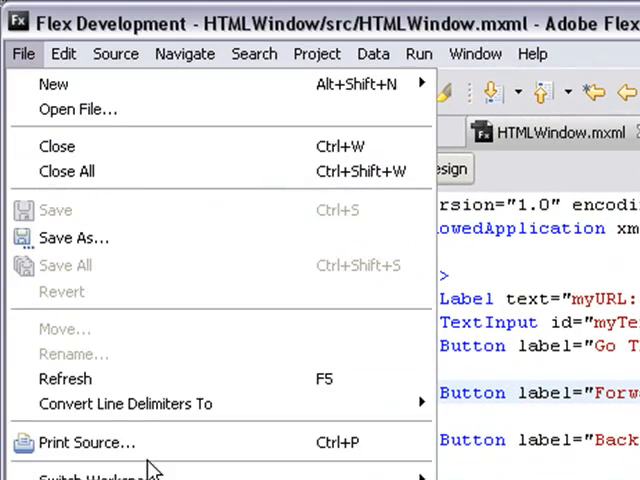
pyautogui.moveTo(45, 281)
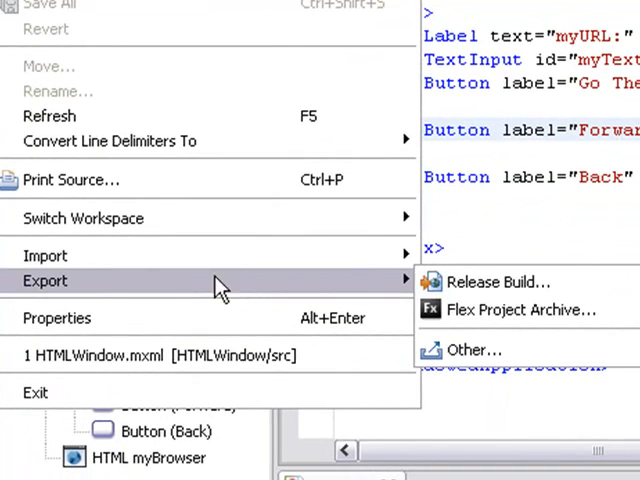
pyautogui.click(444, 279)
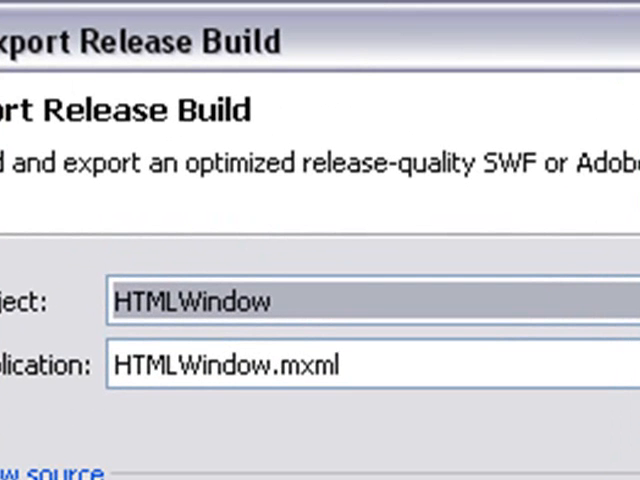
pyautogui.press('Return')
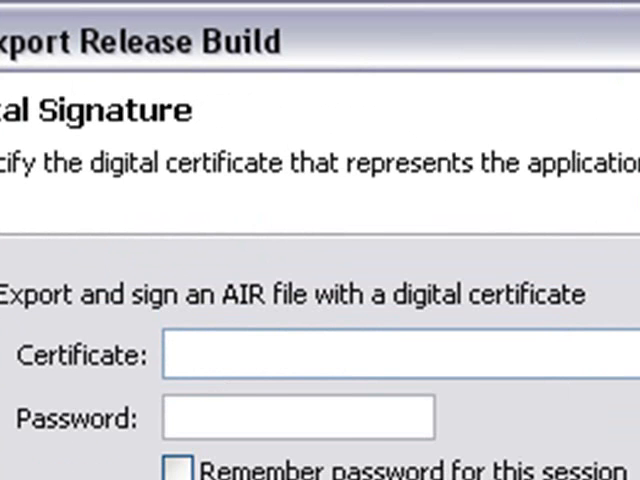
# Create a self-signed certificate with publisher self-signed-cert, country US and matching passwords, then browse for its save location.
pyautogui.hotkey('alt', 'c')
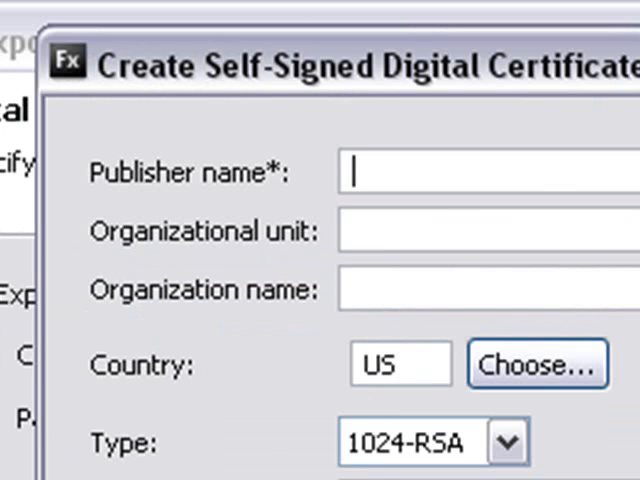
pyautogui.write('self-signed-cert')
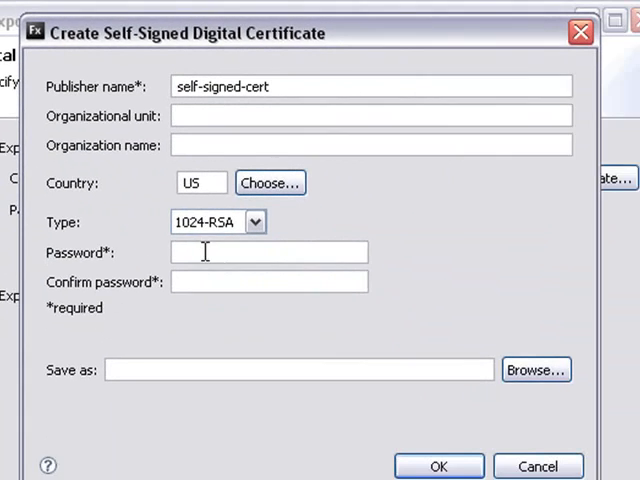
pyautogui.click(200, 247)
pyautogui.write('passwor')
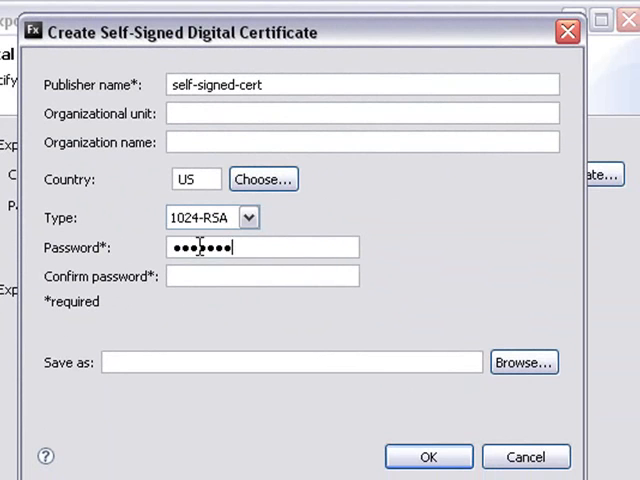
pyautogui.write('d')
pyautogui.click(198, 276)
pyautogui.write('assrd')
pyautogui.click(512, 364)
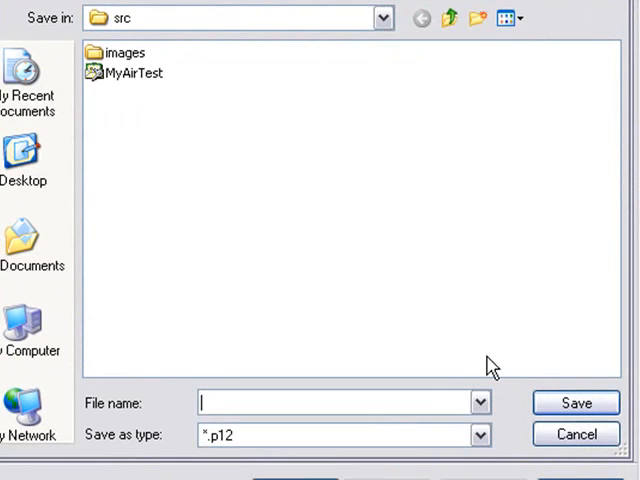
pyautogui.write('MyS')
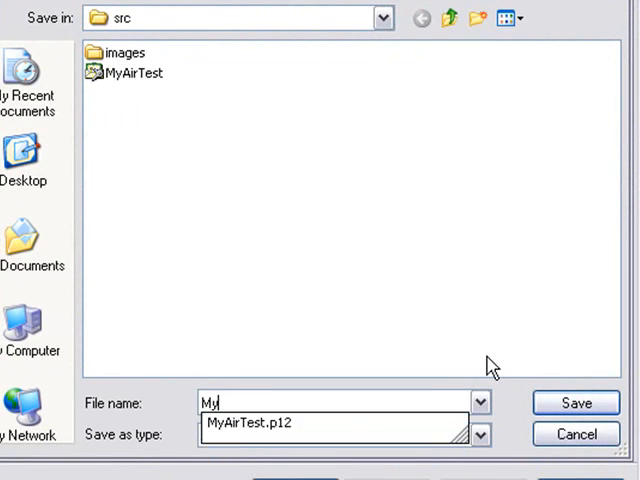
# Save the certificate as Myairtest in the src folder and create it with the entered details.
pyautogui.press('BackSpace')
pyautogui.write('est')
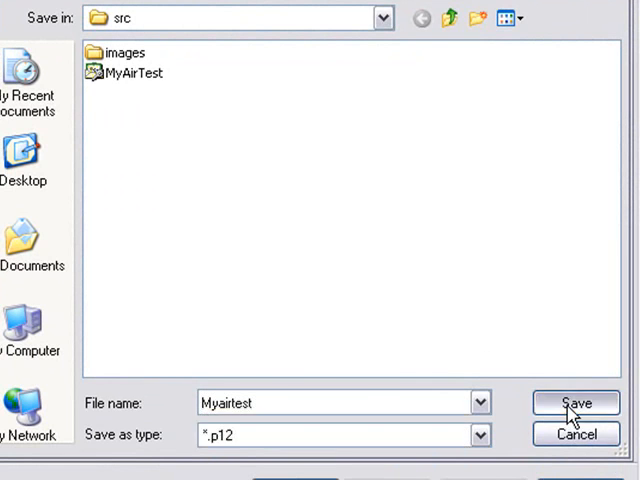
pyautogui.click(572, 406)
pyautogui.click(447, 327)
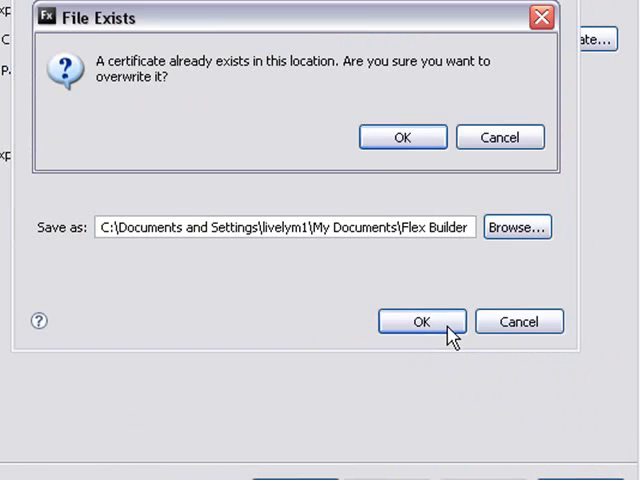
# Overwrite the existing certificate, include HTMLWindow-app.xml and HTMLWindow.swf, and finish exporting HTMLWindow.air.
pyautogui.click(401, 139)
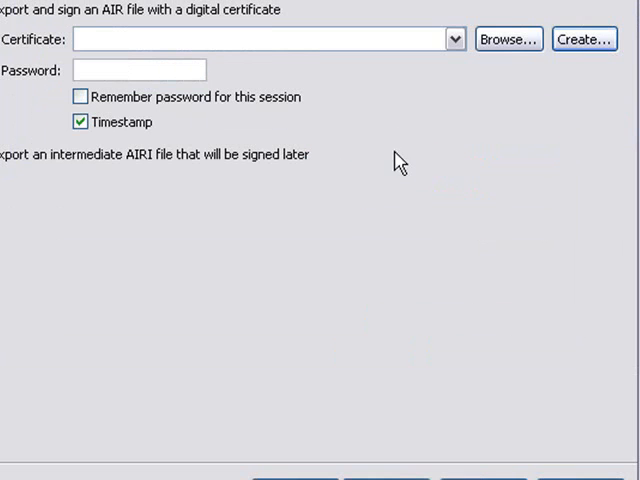
pyautogui.click(455, 463)
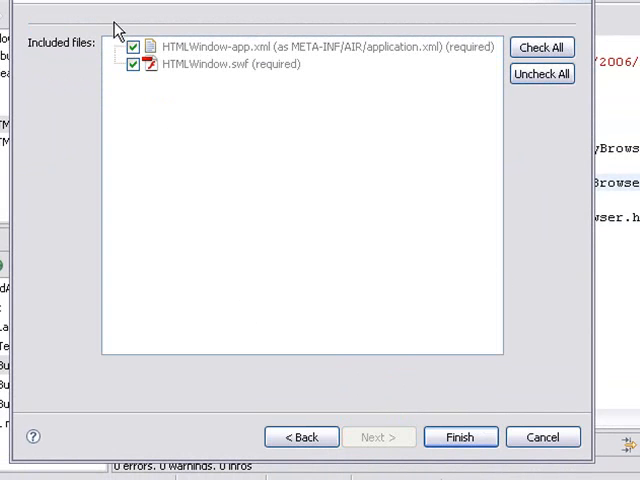
pyautogui.click(132, 63)
pyautogui.click(452, 440)
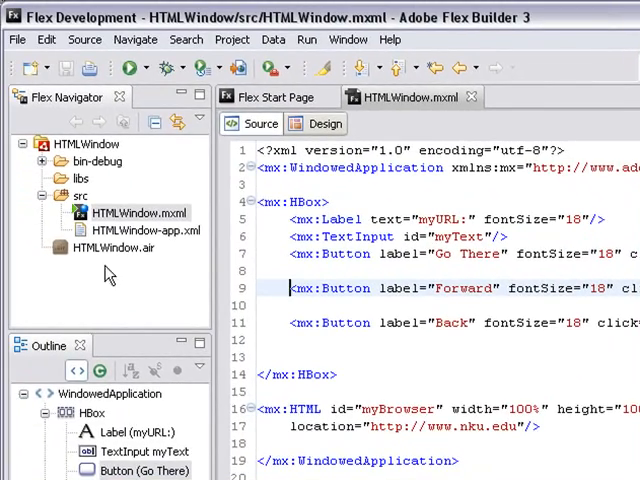
# Copy HTMLWindow.air from Flex Navigator and minimise the IDE to reveal the desktop.
pyautogui.click(62, 250)
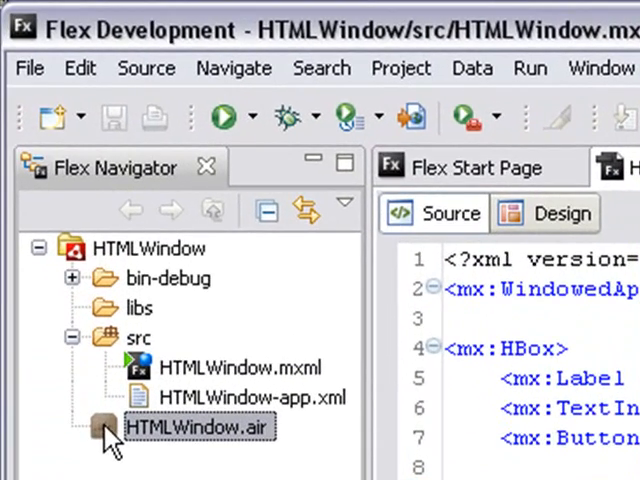
pyautogui.rightClick(112, 440)
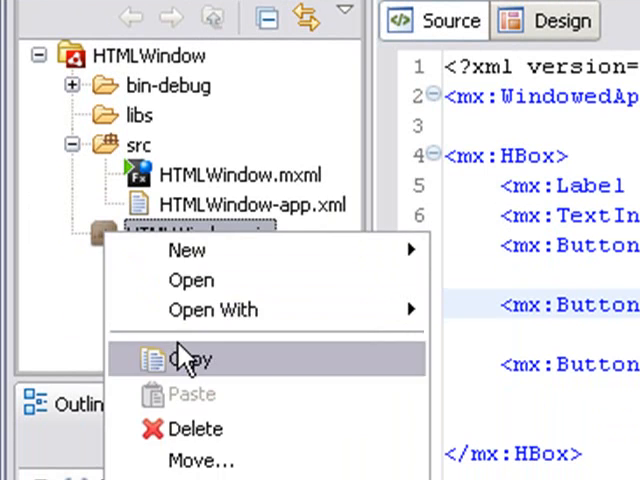
pyautogui.click(185, 358)
pyautogui.hotkey('alt', 'Tab')
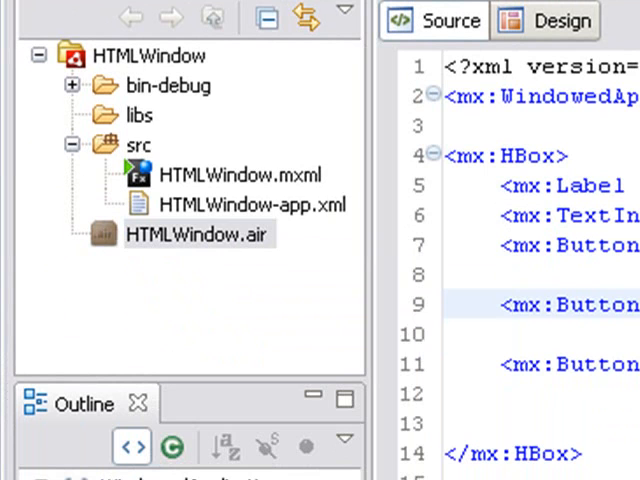
pyautogui.hotkey('alt', 'Tab')
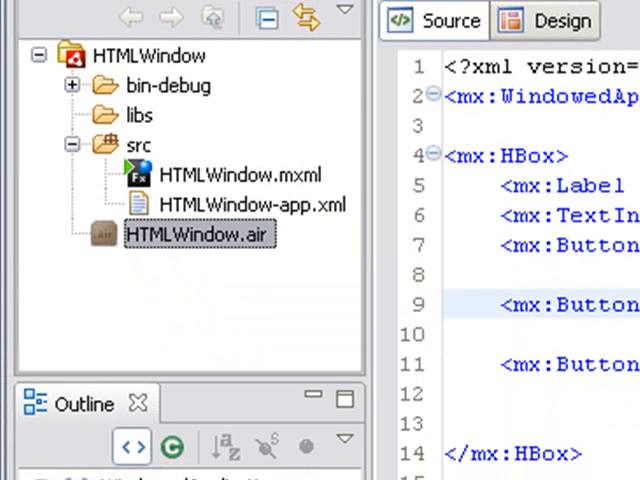
pyautogui.hotkey('alt', 'Tab')
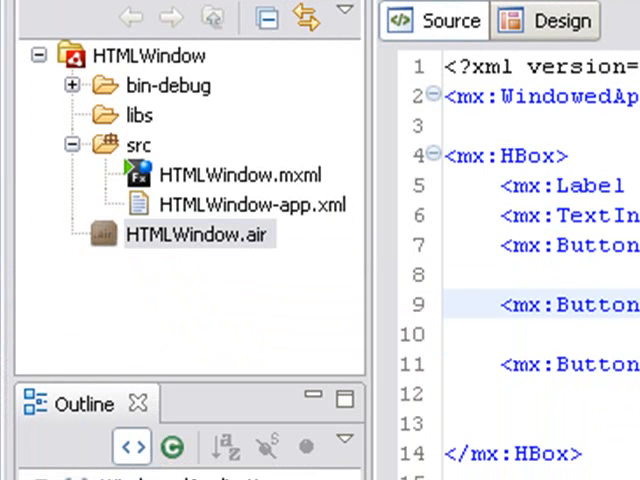
pyautogui.press('super+d')
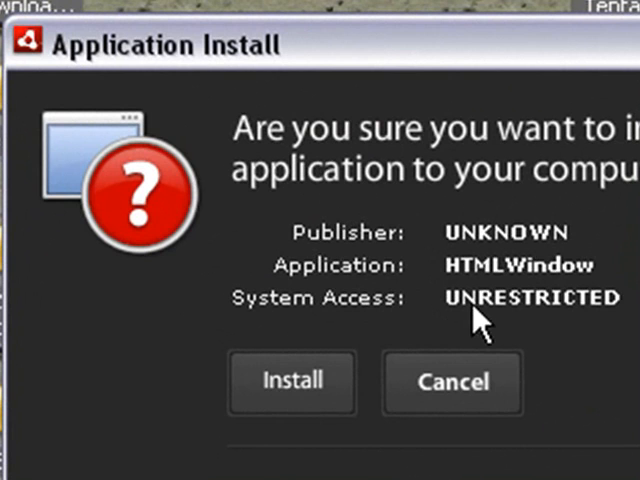
# Install HTMLWindow with the desktop shortcut and start-after-installation options kept on.
pyautogui.click(315, 372)
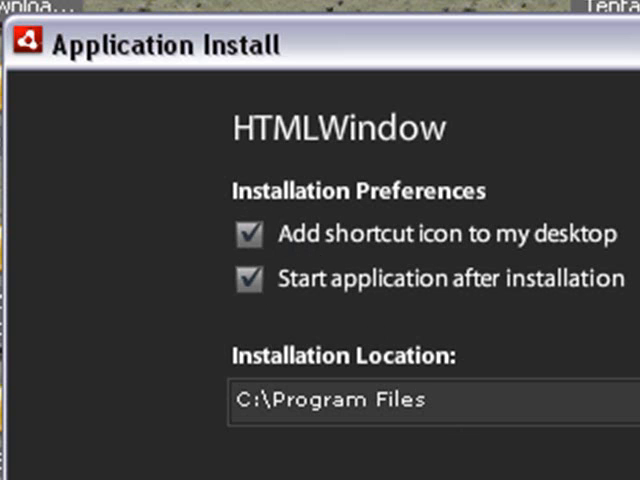
pyautogui.press('Return')
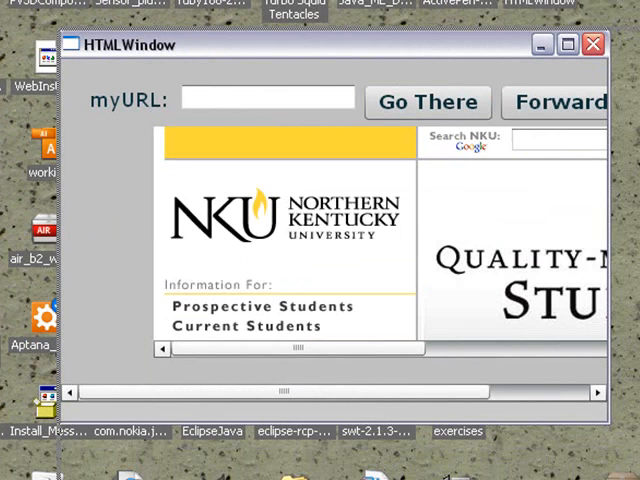
pyautogui.moveTo(607, 424); pyautogui.dragTo(639, 479)
pyautogui.moveTo(413, 60); pyautogui.dragTo(331, 54)
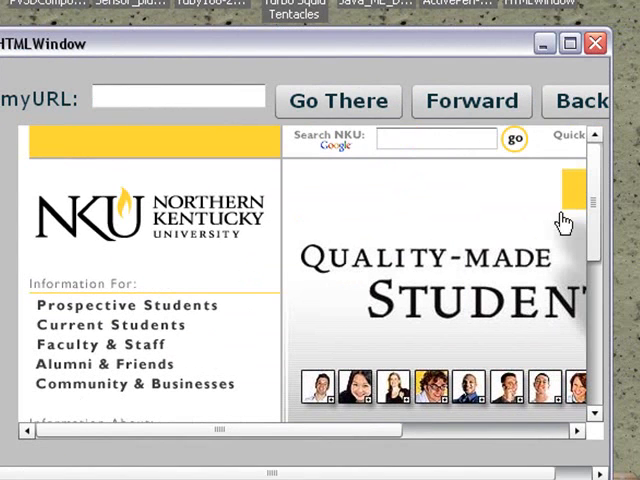
pyautogui.moveTo(613, 281); pyautogui.dragTo(634, 290)
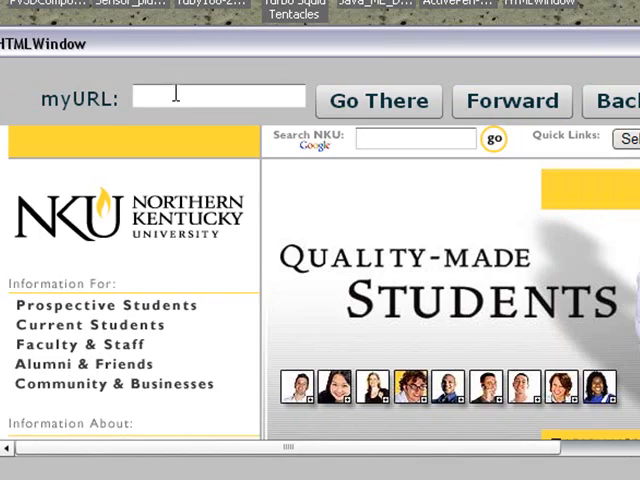
pyautogui.click(175, 94)
pyautogui.write('http')
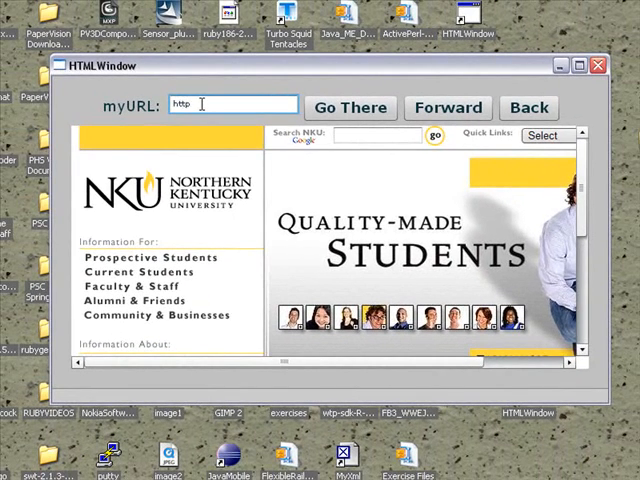
pyautogui.write('://www')
pyautogui.write('.google.com')
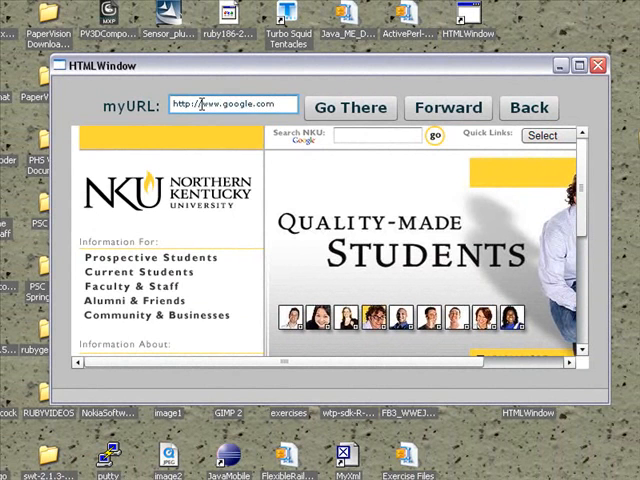
pyautogui.click(381, 113)
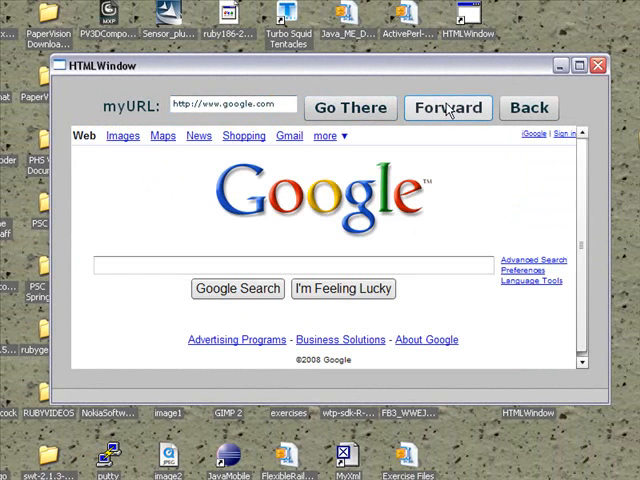